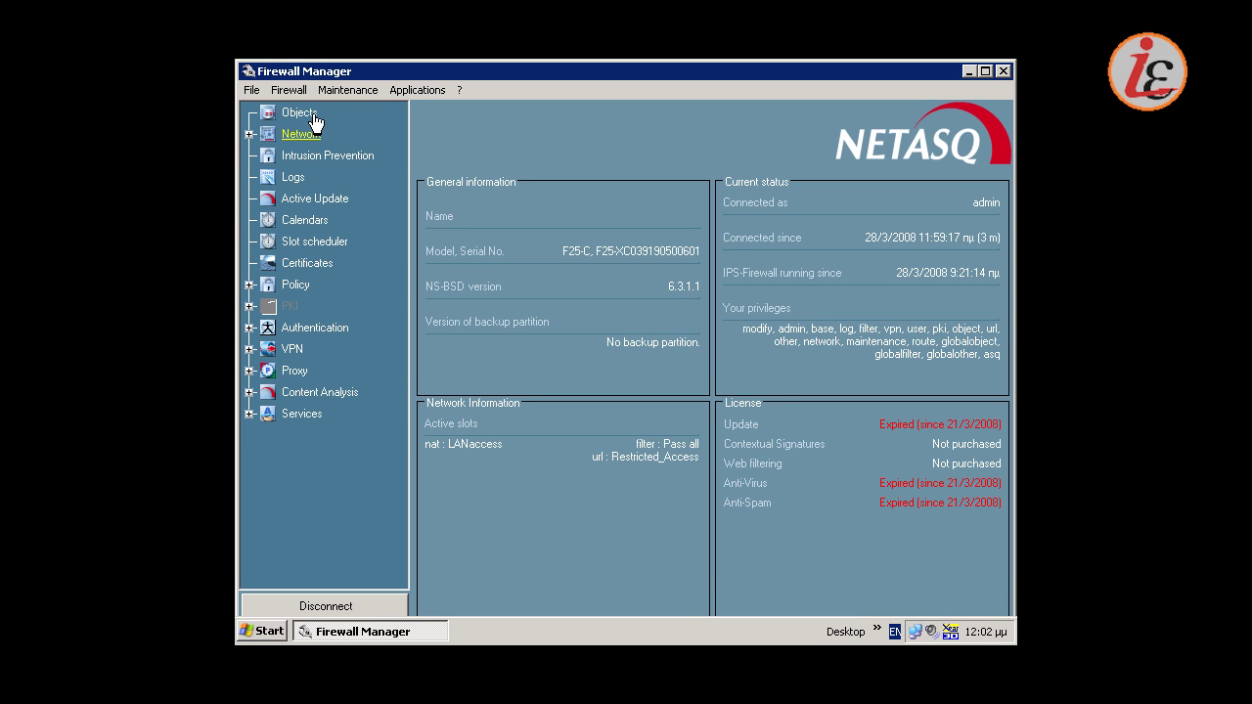
Inspect the two user accounts and the NormalUsers and Priviledged group members in the object database
{"action": "left_click", "coordinate": [311, 113]}
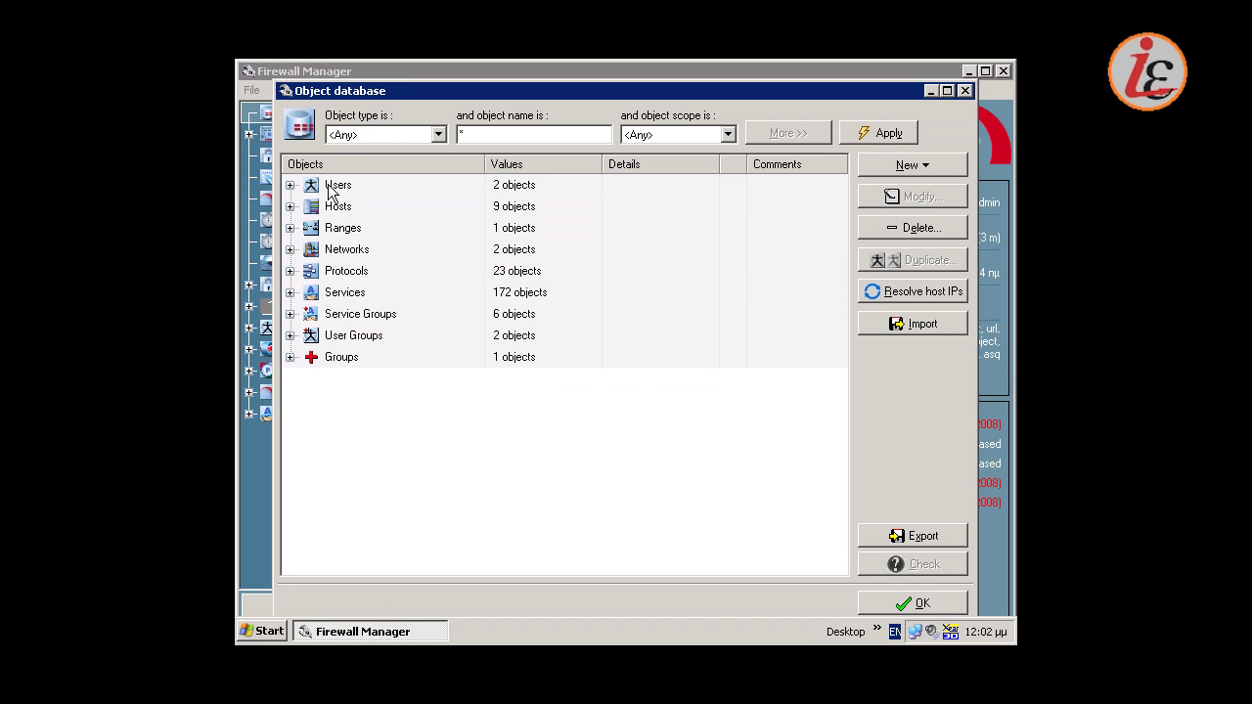
{"action": "left_click", "coordinate": [330, 186]}
{"action": "left_click", "coordinate": [290, 184]}
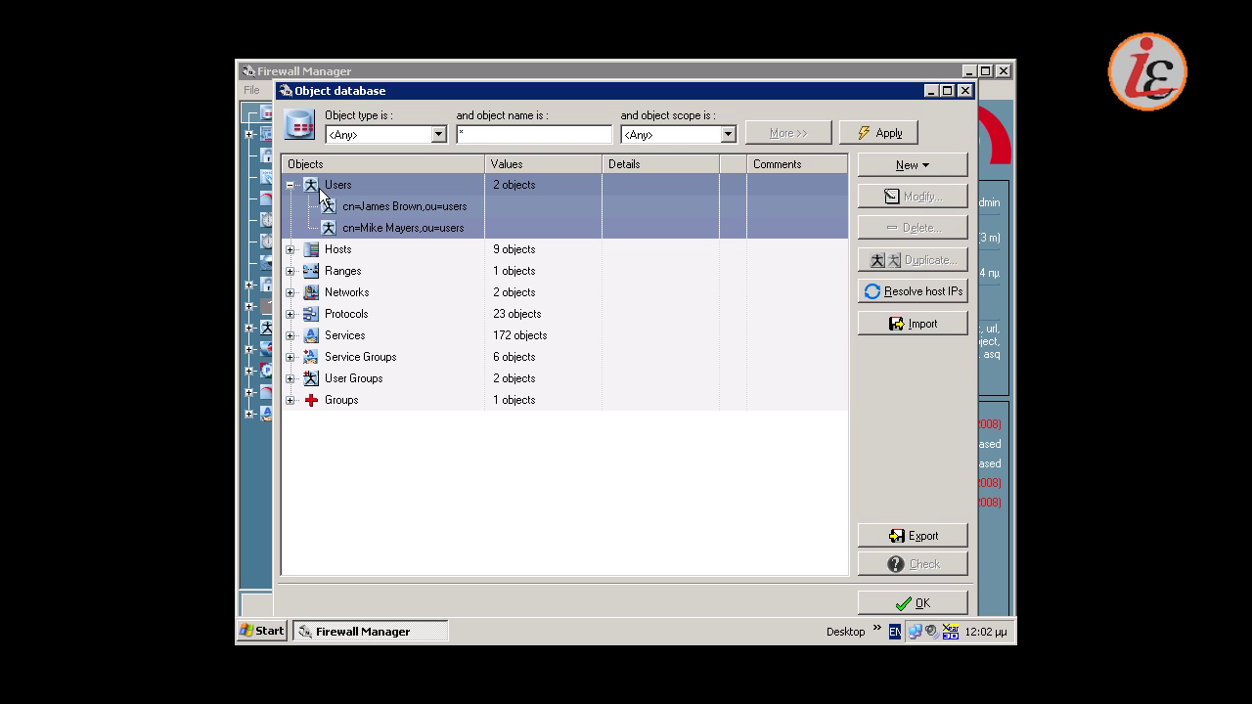
{"action": "left_click", "coordinate": [290, 379]}
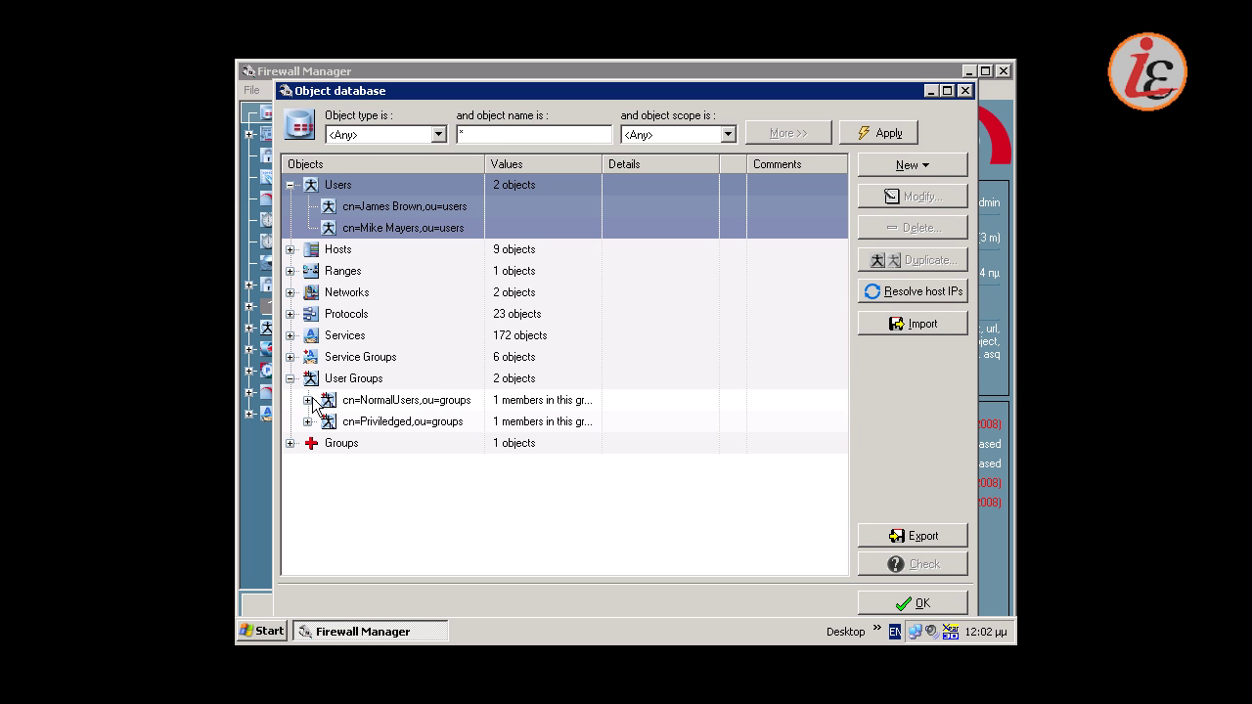
{"action": "left_click", "coordinate": [307, 400]}
{"action": "left_click", "coordinate": [307, 443]}
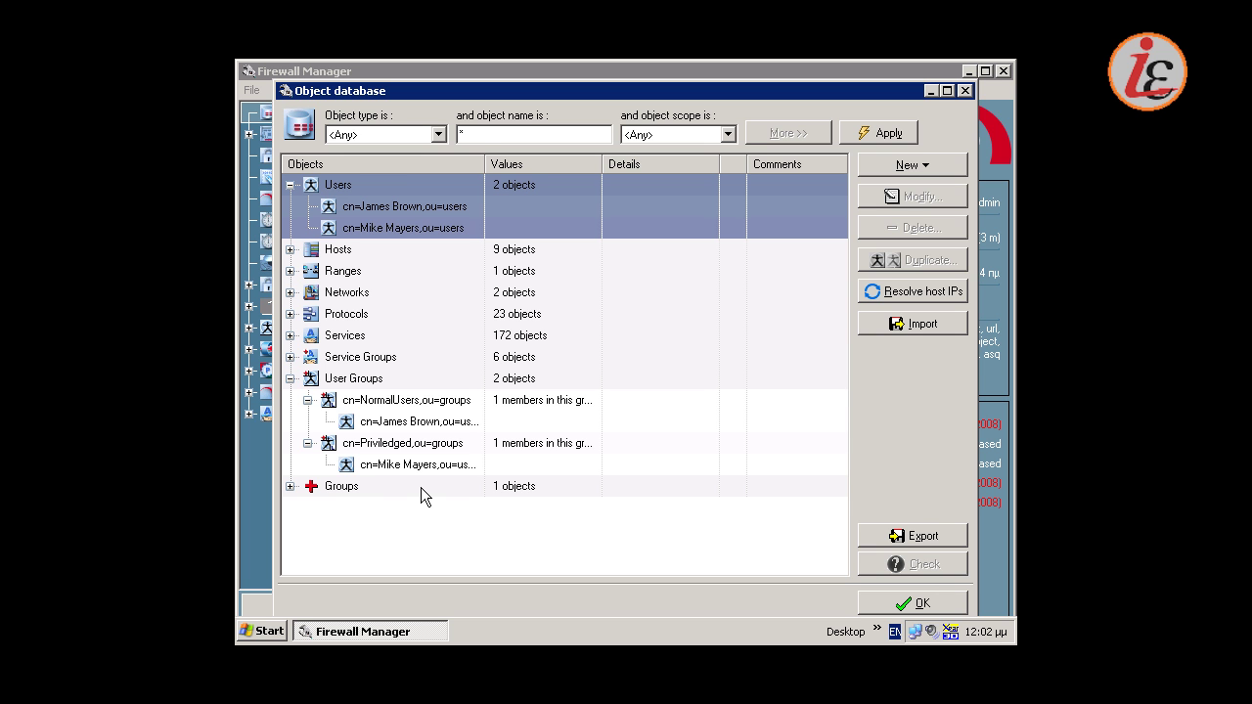
Close the object database and open the Authentication > Captive portal settings
{"action": "left_click", "coordinate": [904, 603]}
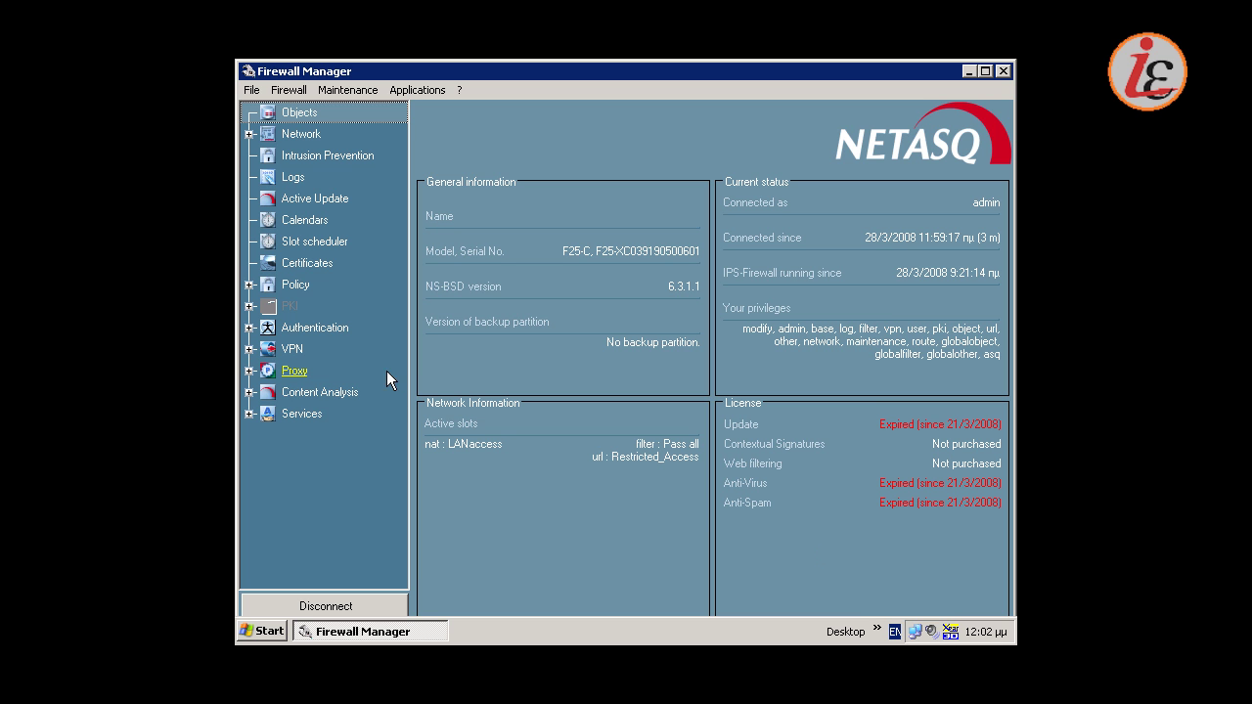
{"action": "left_click", "coordinate": [249, 328]}
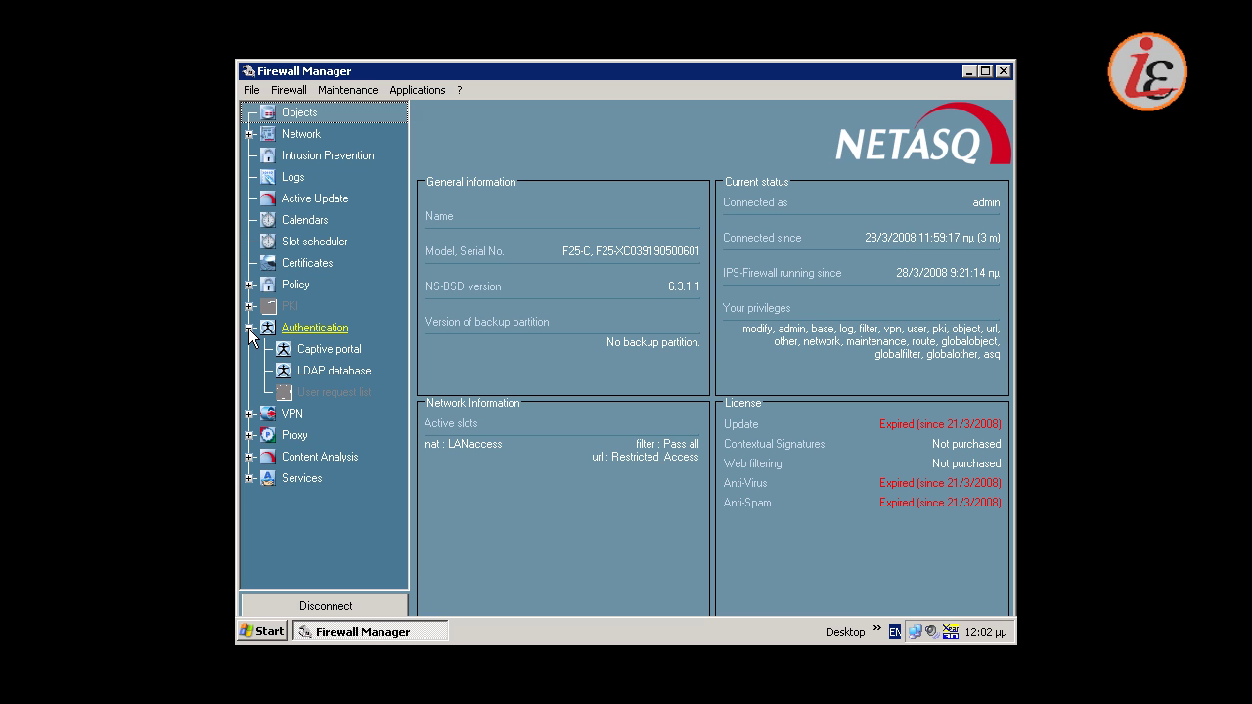
{"action": "left_click", "coordinate": [327, 356]}
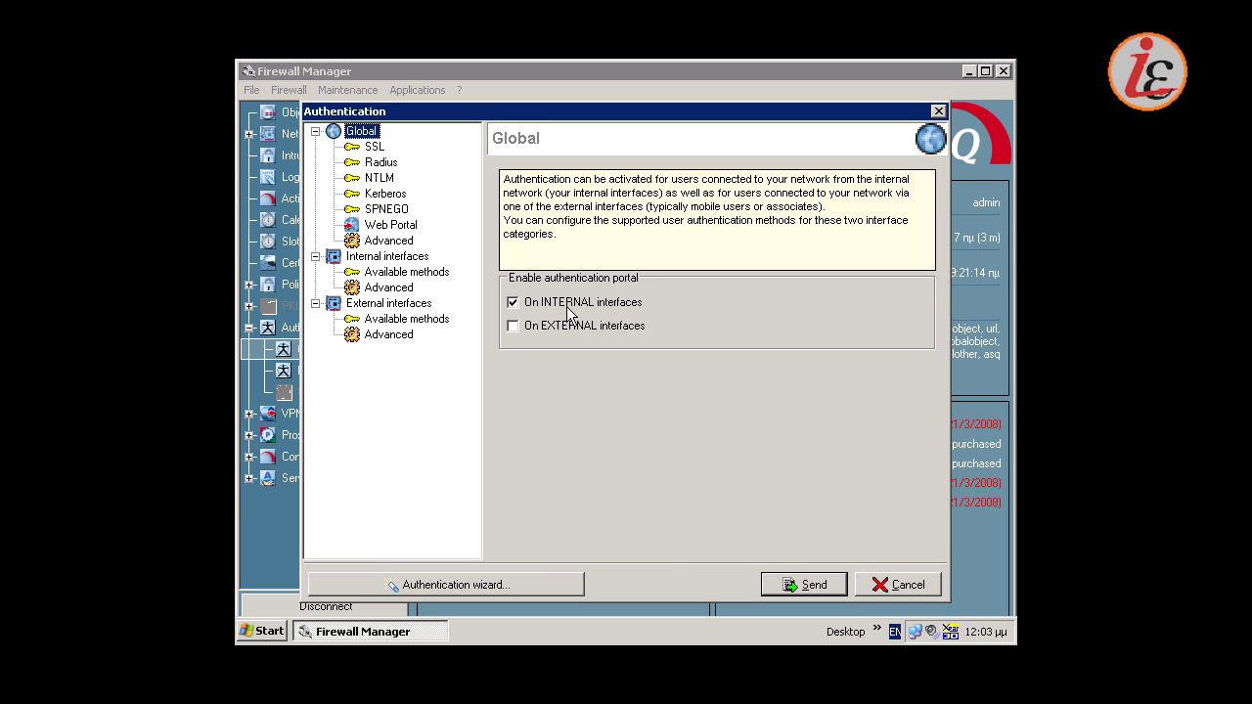
Confirm SRP as the internal-interface authentication method and send the settings to the firewall
{"action": "left_click", "coordinate": [435, 281]}
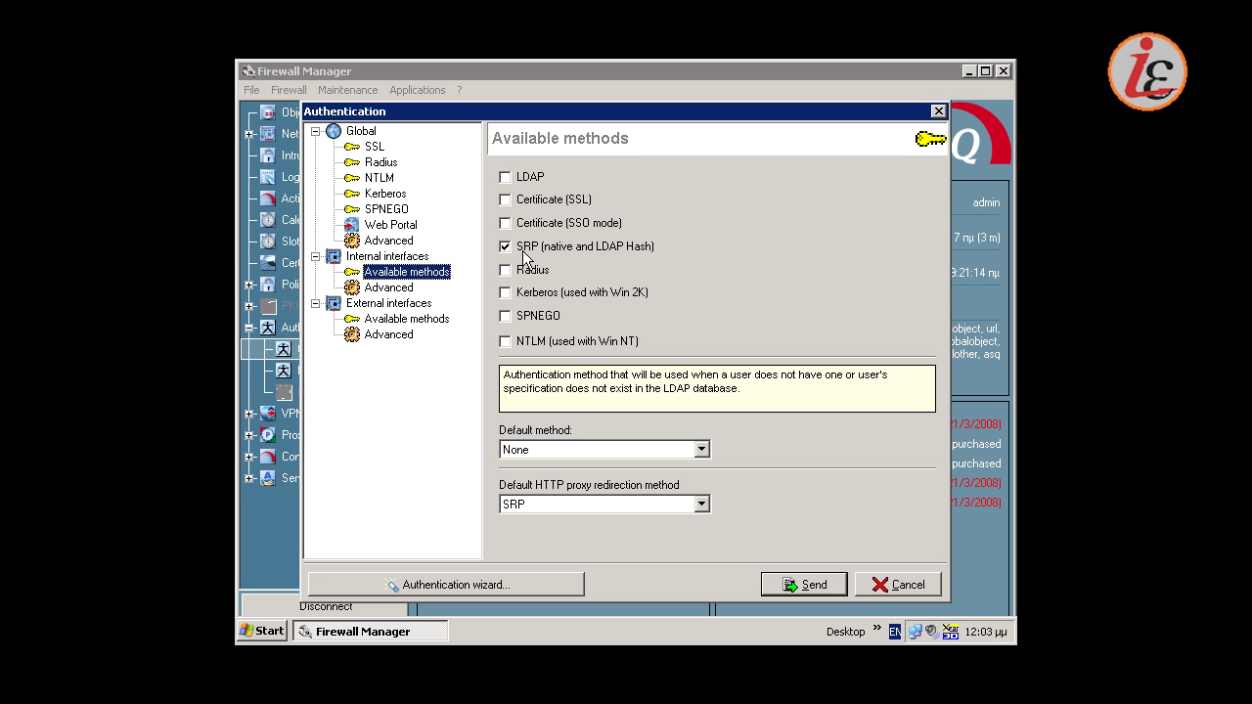
{"action": "left_click", "coordinate": [802, 586]}
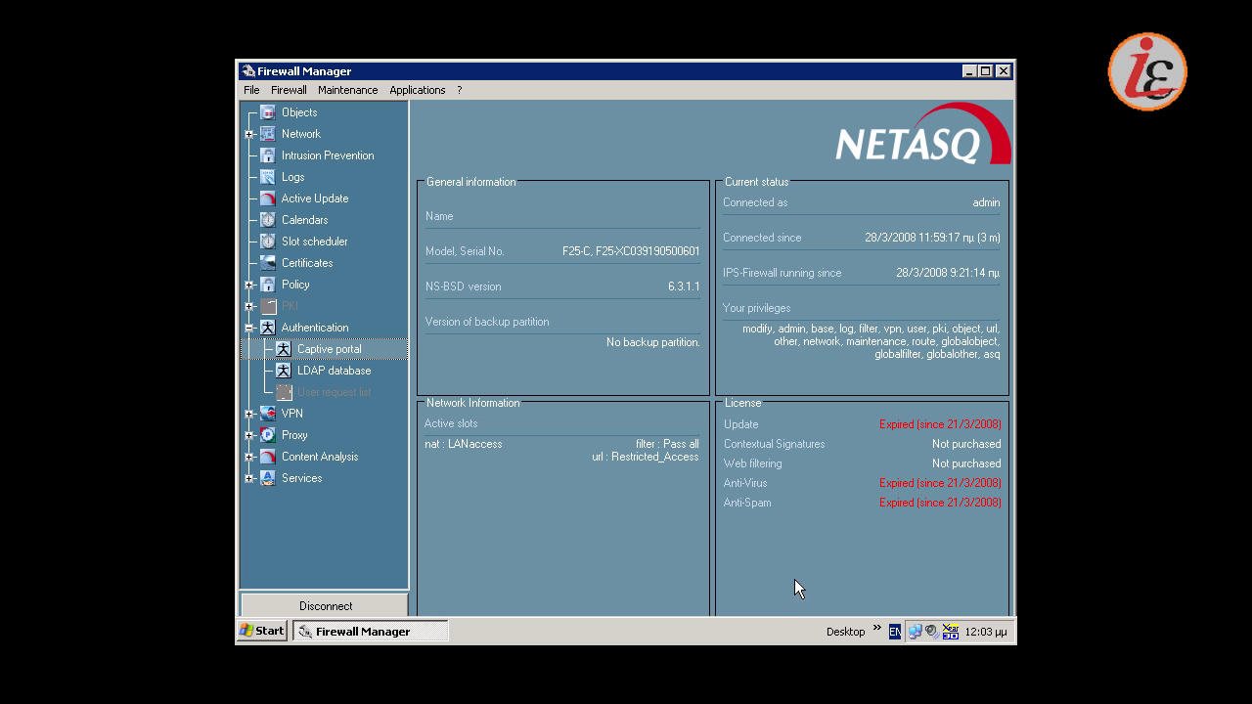
{"action": "left_click", "coordinate": [250, 435]}
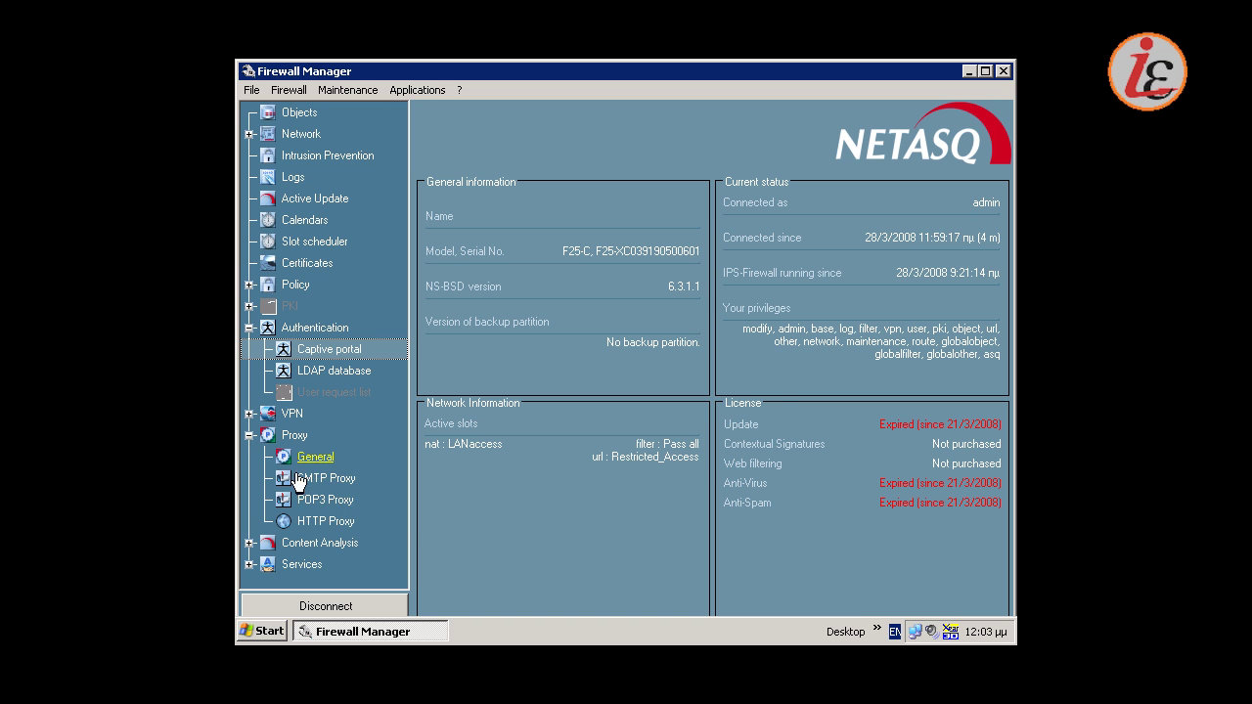
{"action": "left_click", "coordinate": [318, 523]}
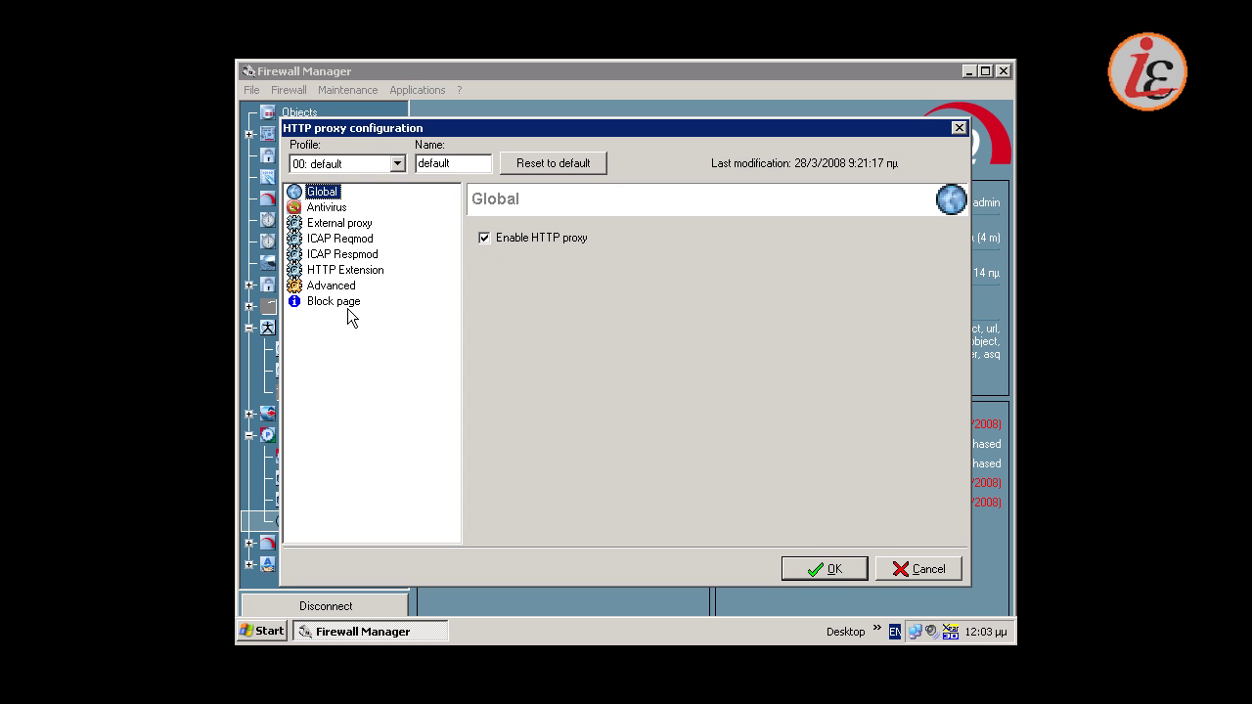
{"action": "left_click", "coordinate": [333, 208]}
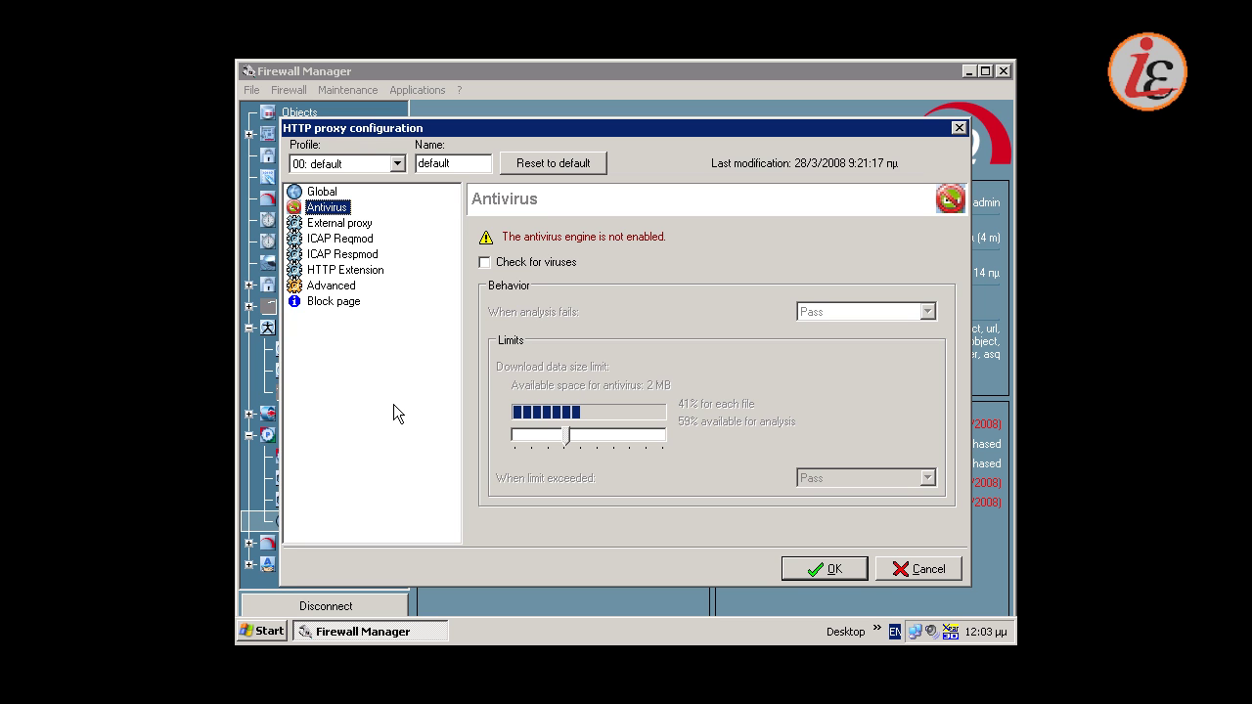
{"action": "left_click", "coordinate": [333, 305]}
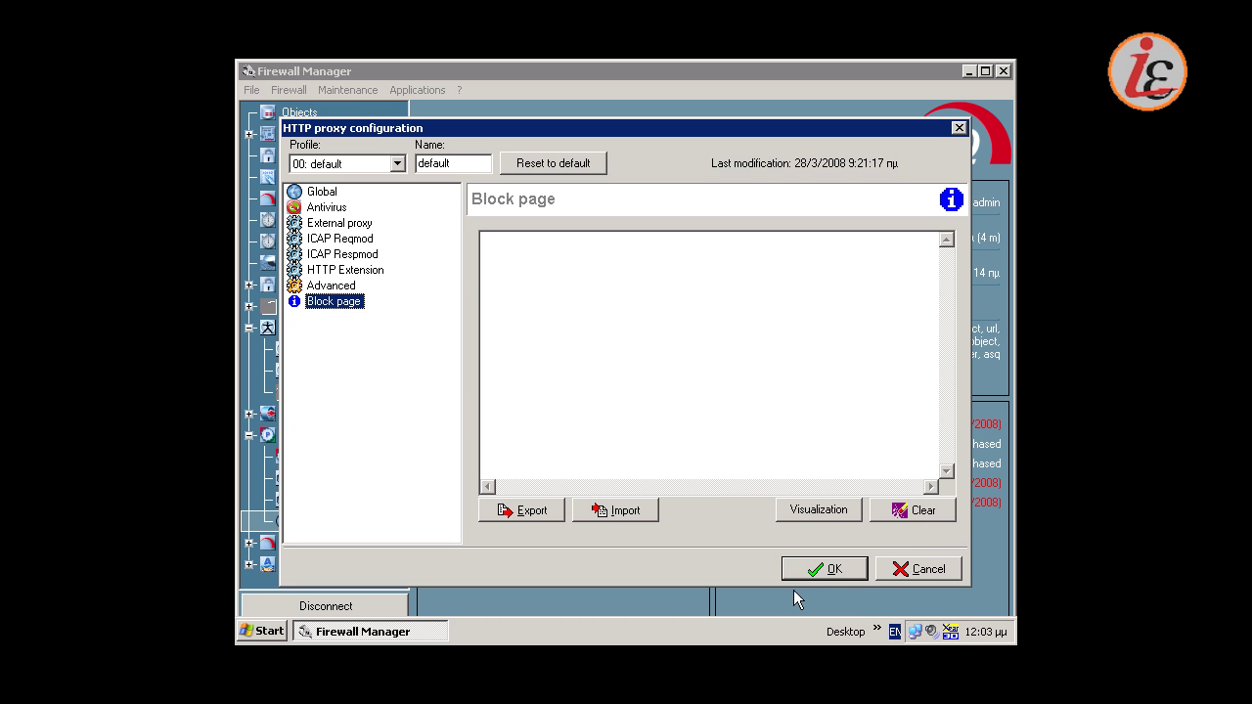
{"action": "left_click", "coordinate": [829, 572]}
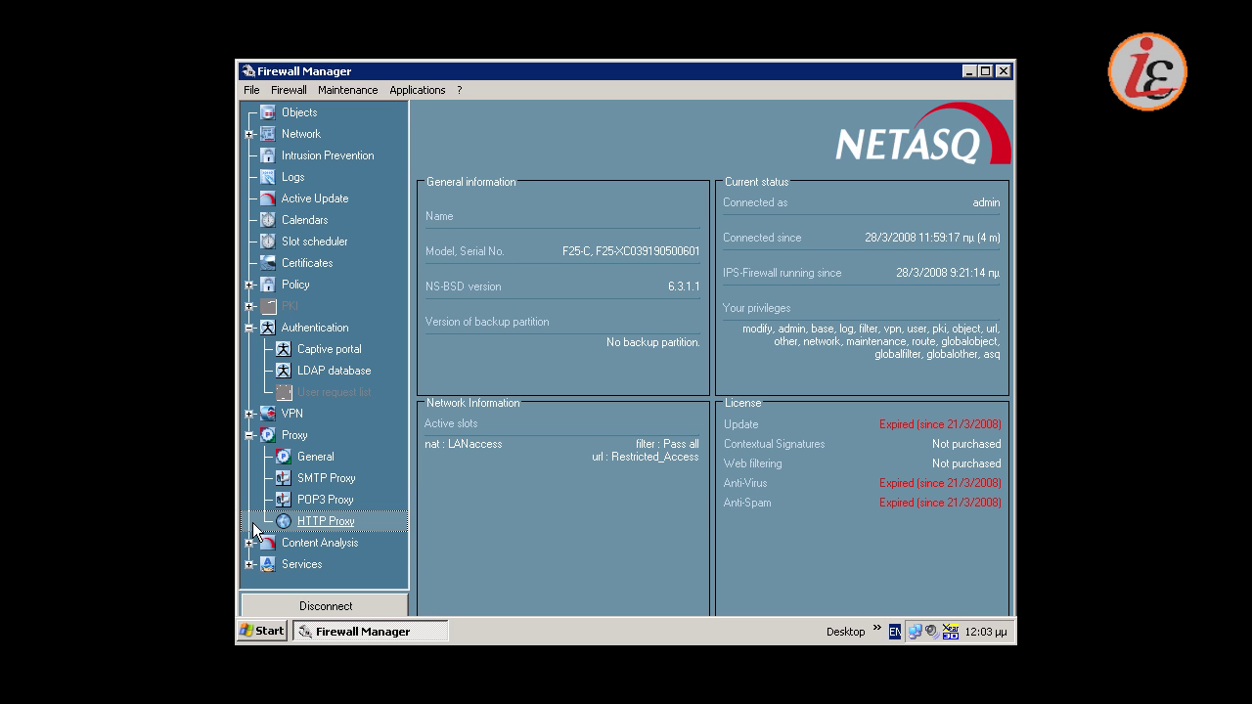
{"action": "left_click", "coordinate": [249, 435]}
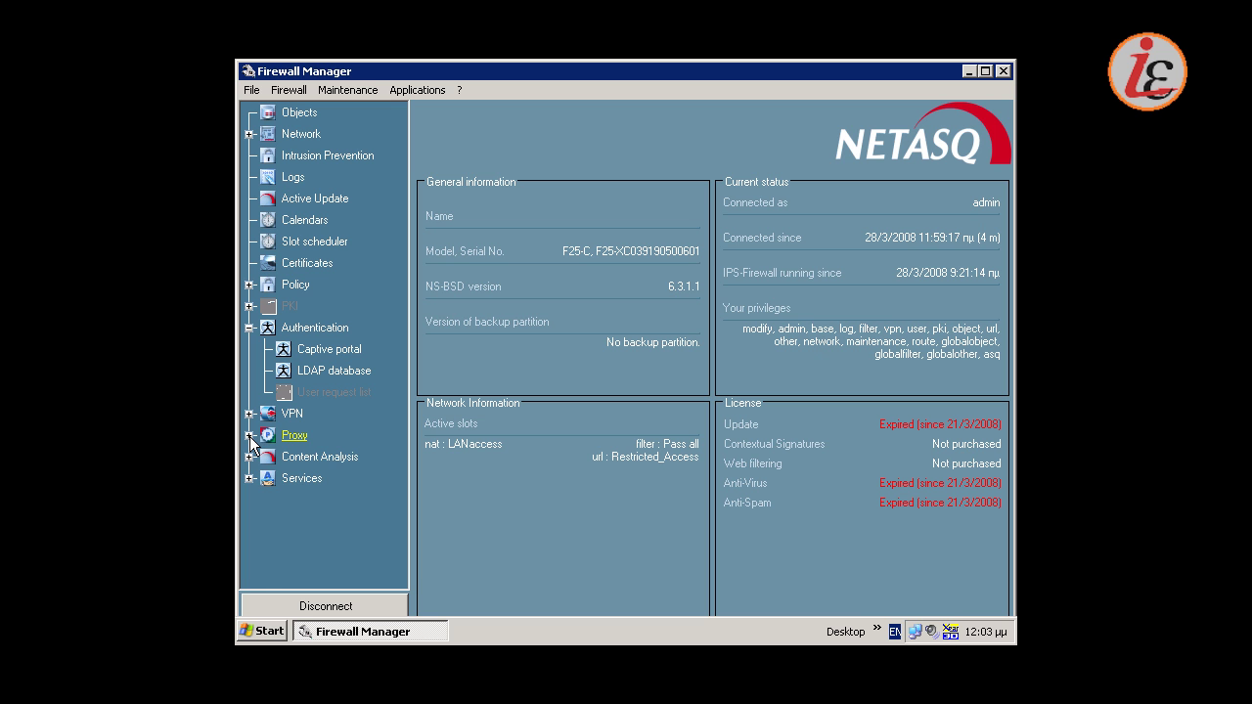
{"action": "left_click", "coordinate": [250, 457]}
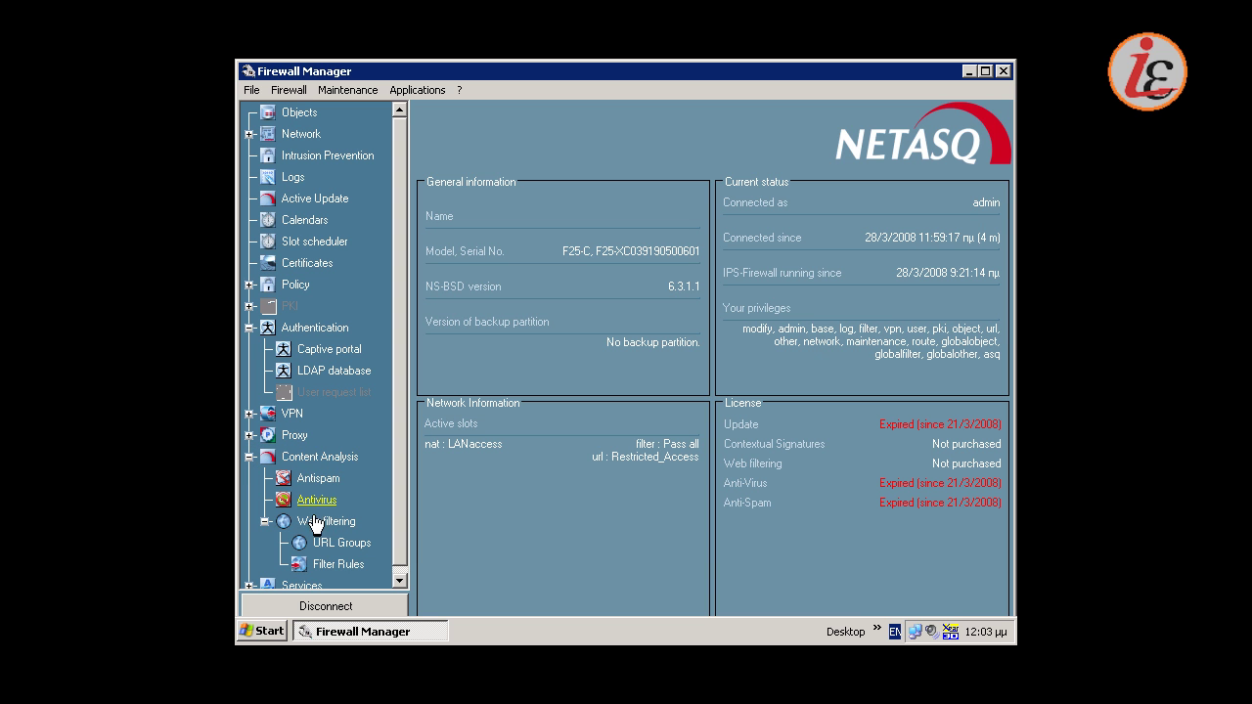
{"action": "left_click", "coordinate": [328, 546]}
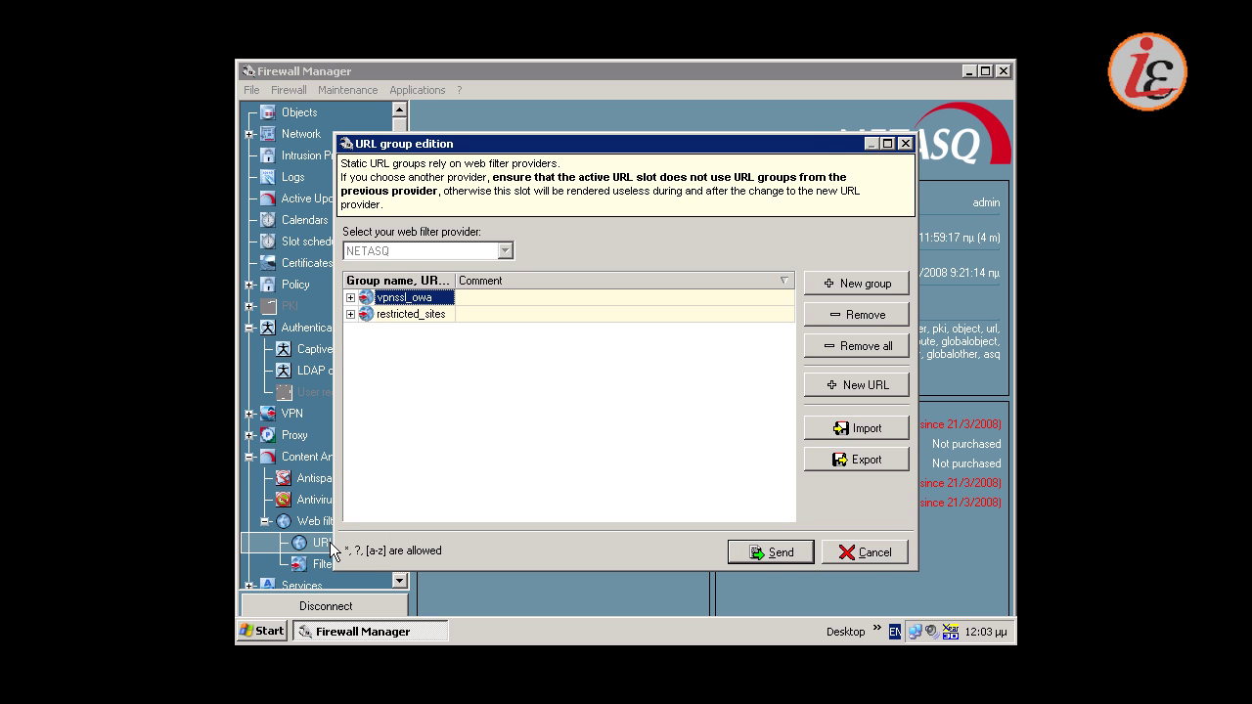
{"action": "left_click", "coordinate": [351, 314]}
{"action": "left_click_drag", "start_coordinate": [455, 280], "coordinate": [550, 282]}
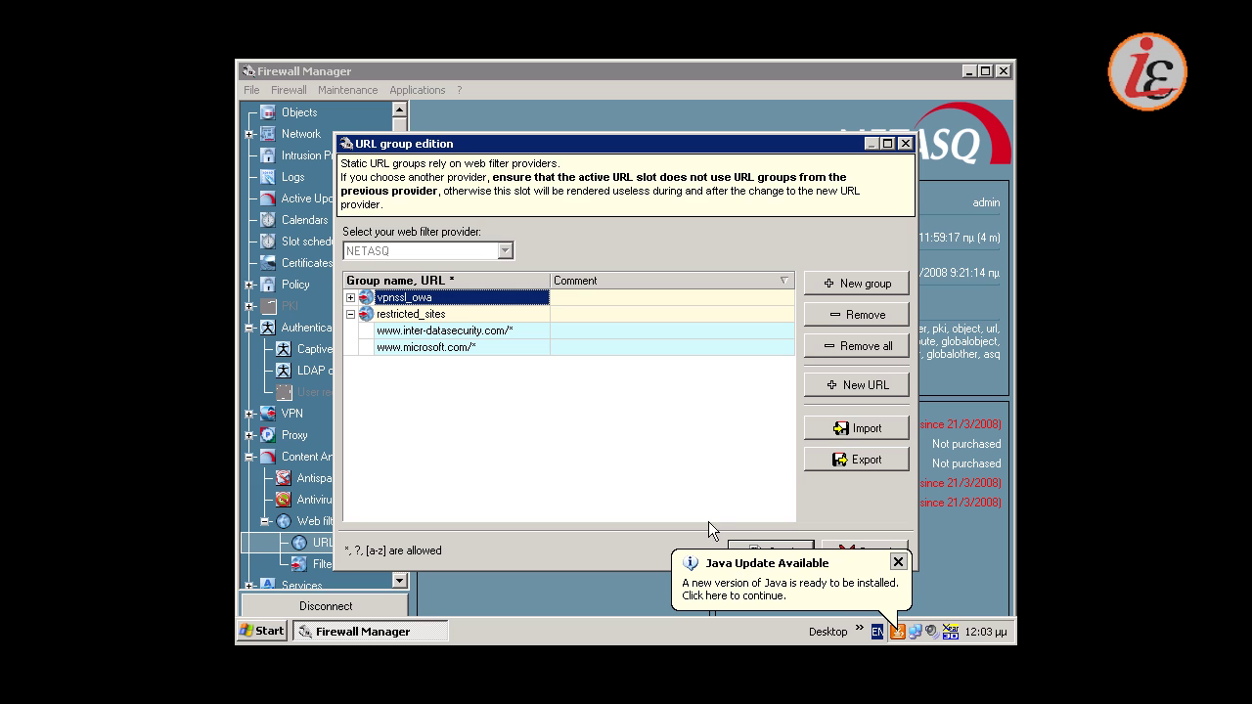
{"action": "left_click", "coordinate": [793, 550]}
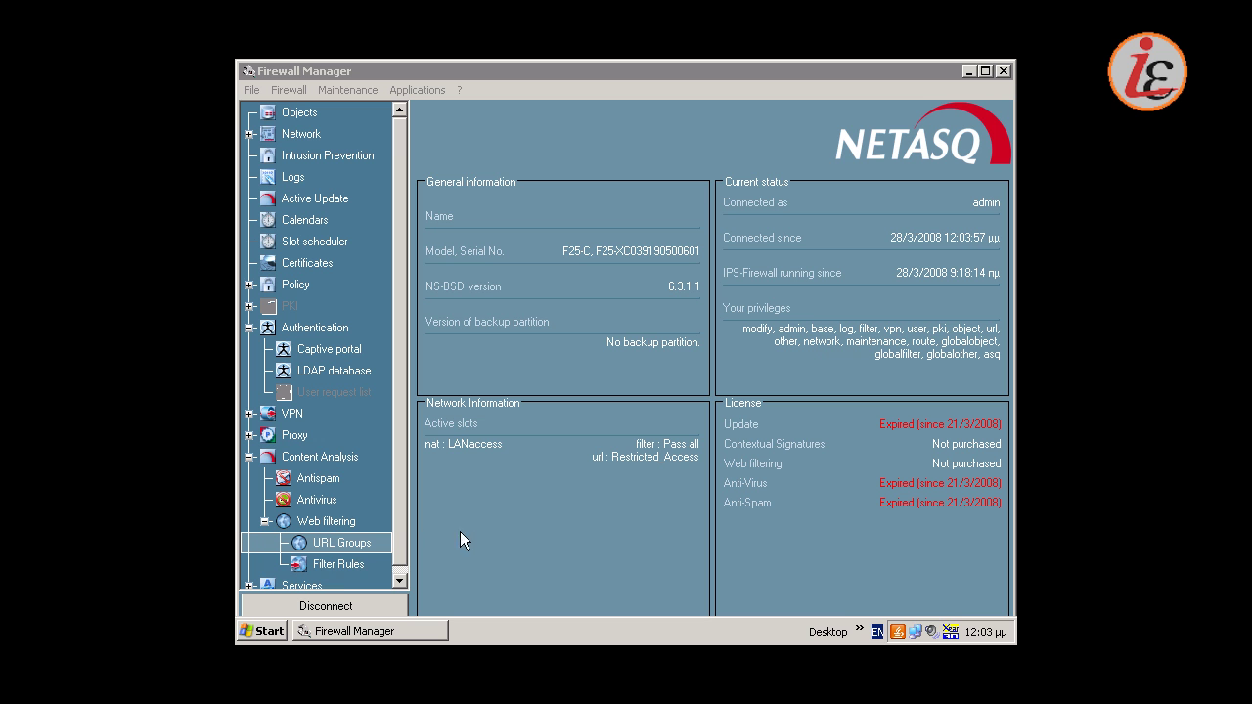
Send the 02-Restricted_Access URL filter rules to the firewall and activate that slot
{"action": "left_click", "coordinate": [343, 570]}
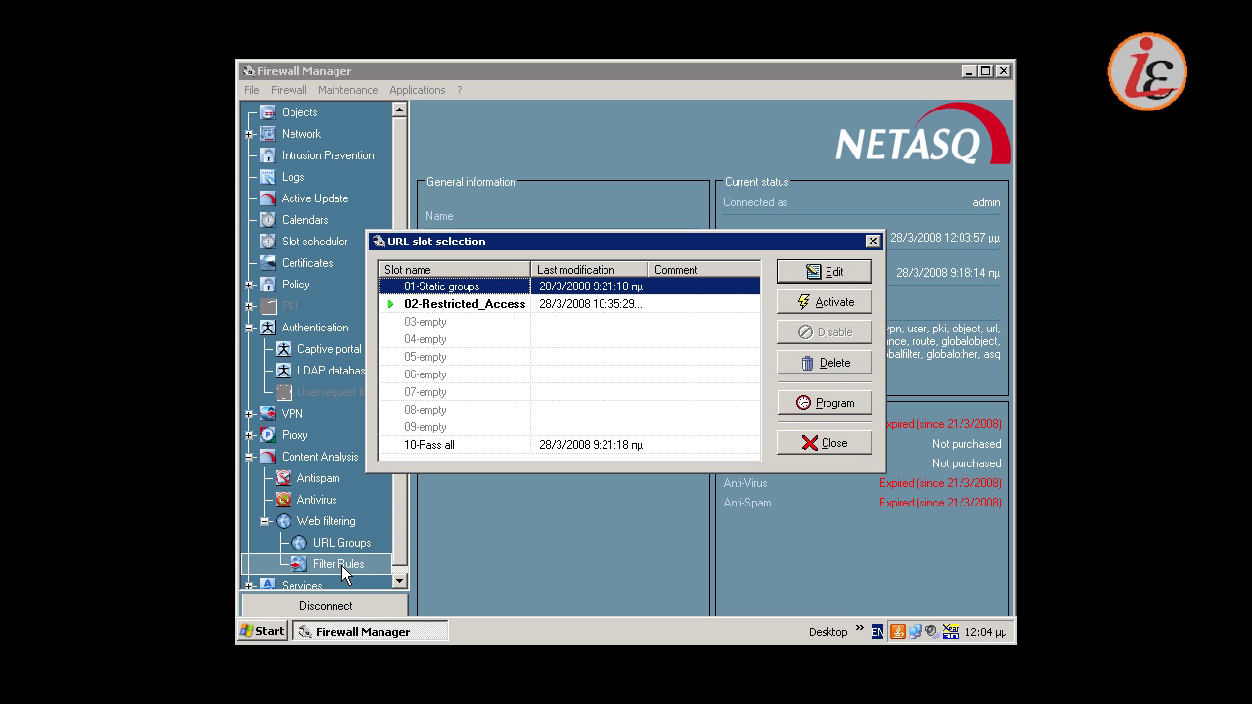
{"action": "left_click", "coordinate": [500, 308]}
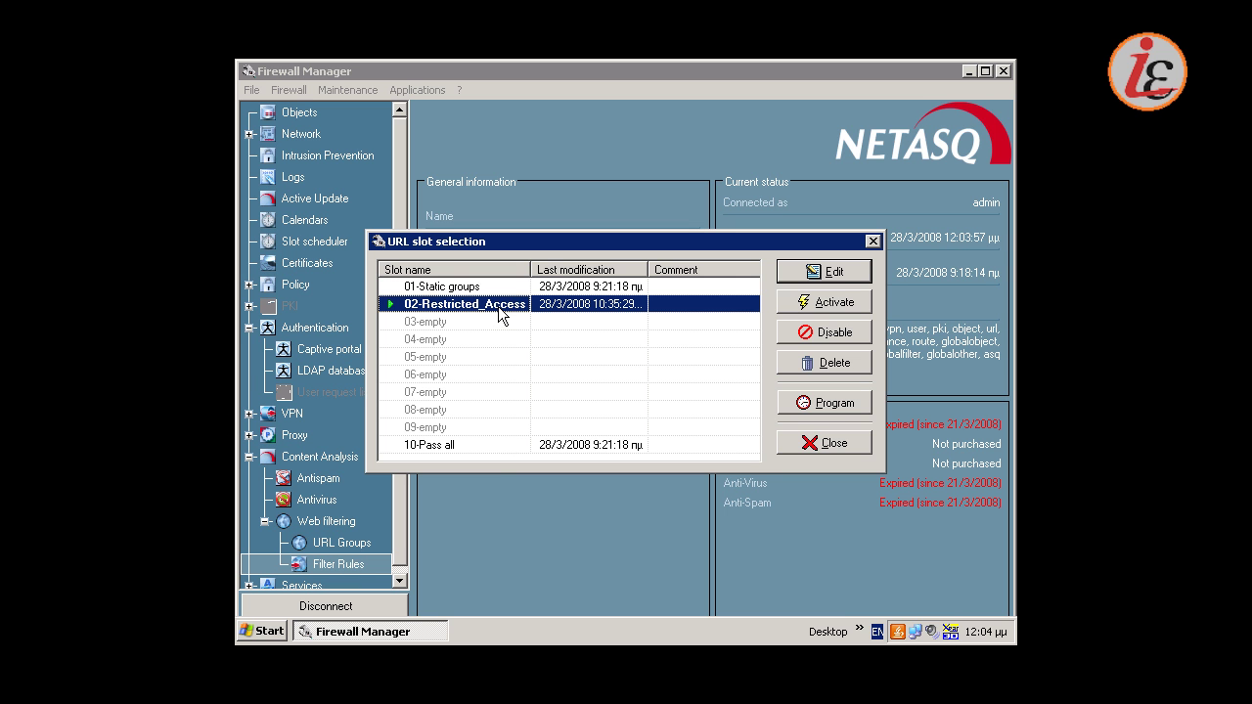
{"action": "left_click", "coordinate": [834, 273]}
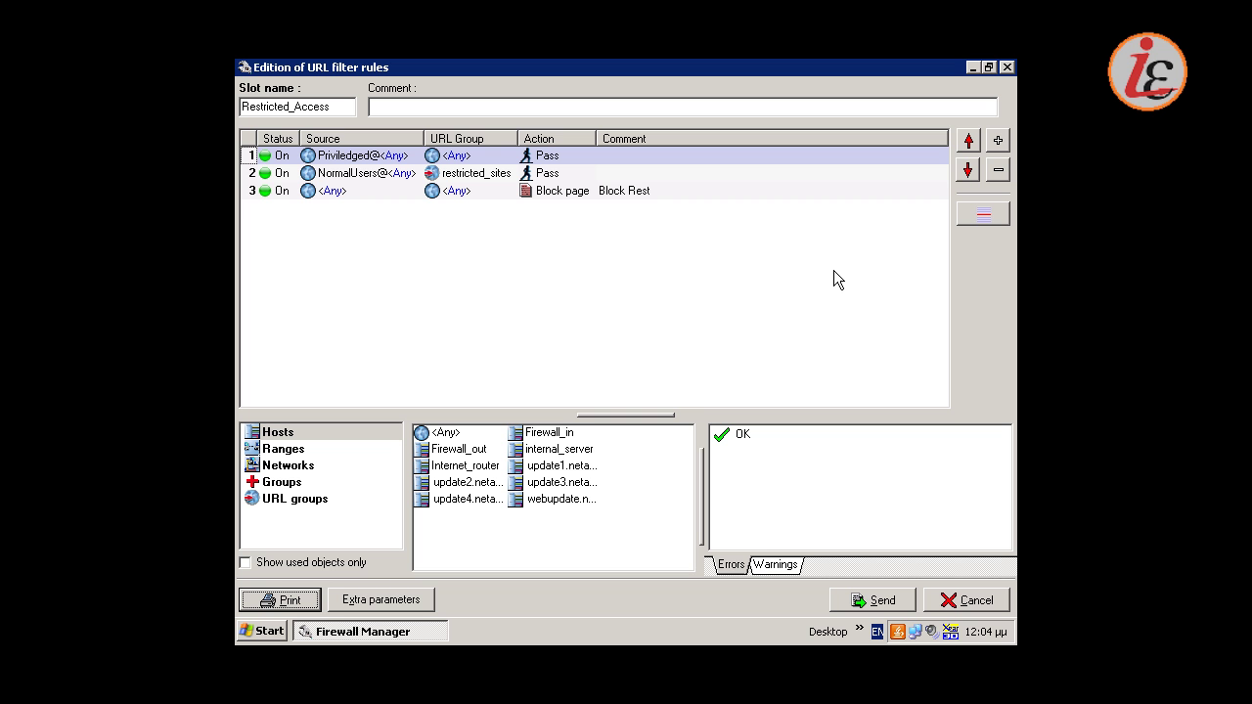
{"action": "left_click", "coordinate": [892, 600]}
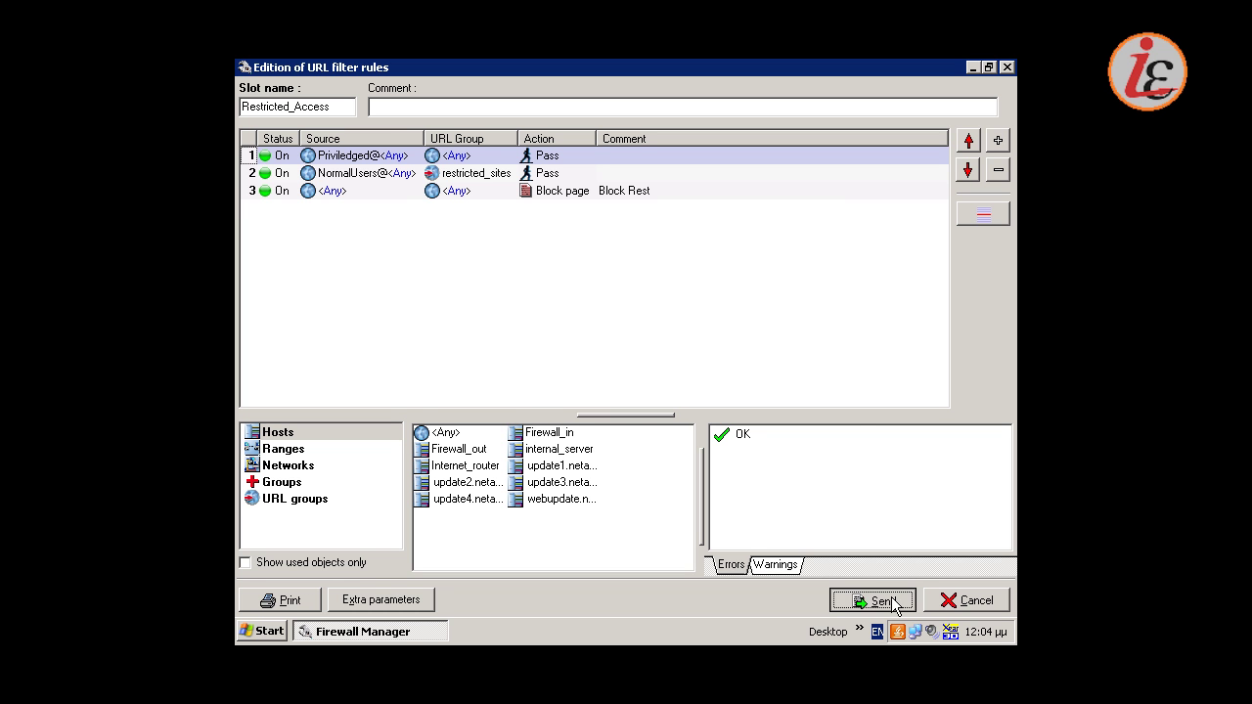
{"action": "left_click", "coordinate": [598, 386]}
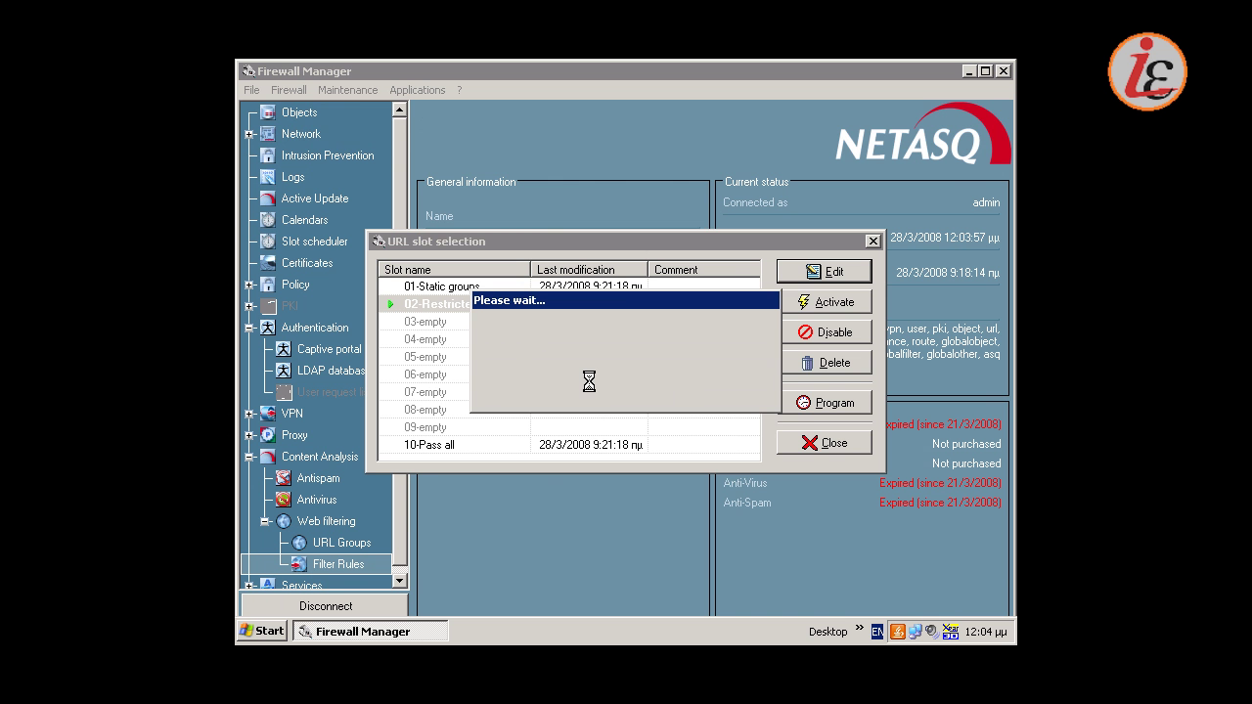
{"action": "left_click", "coordinate": [808, 303]}
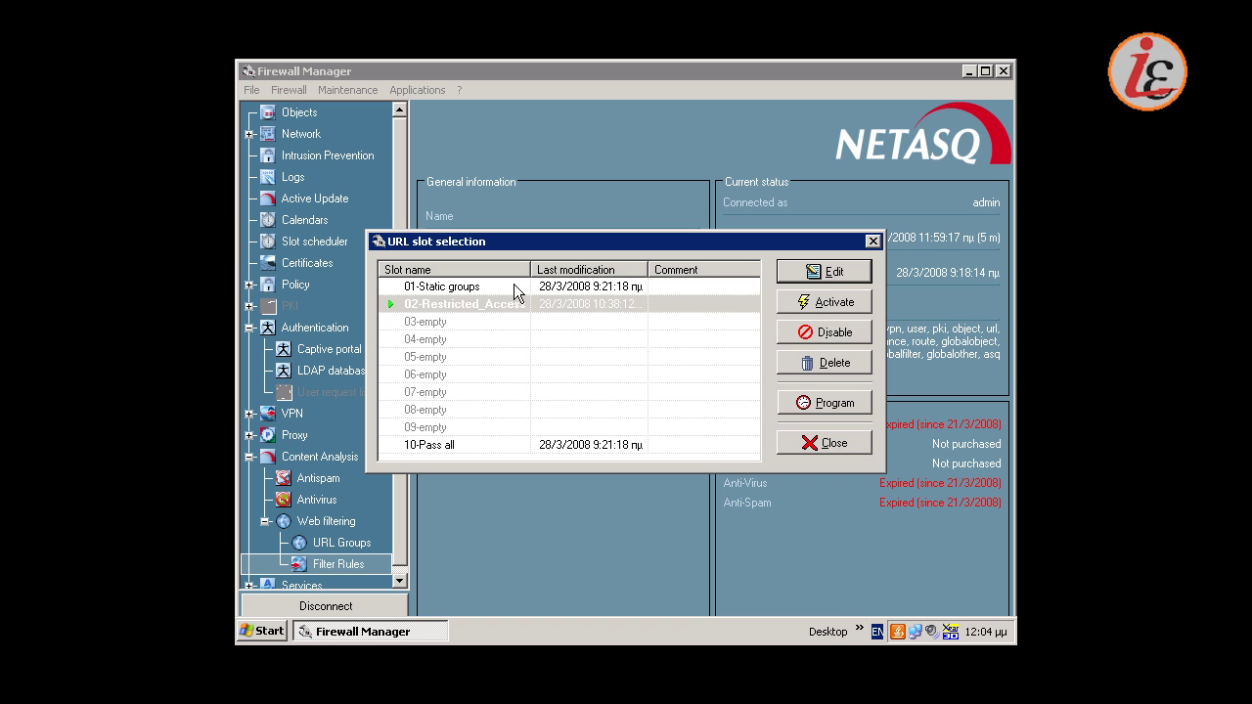
View the 01-Static groups rules without changes, then close the URL filter slot list
{"action": "left_click", "coordinate": [826, 277]}
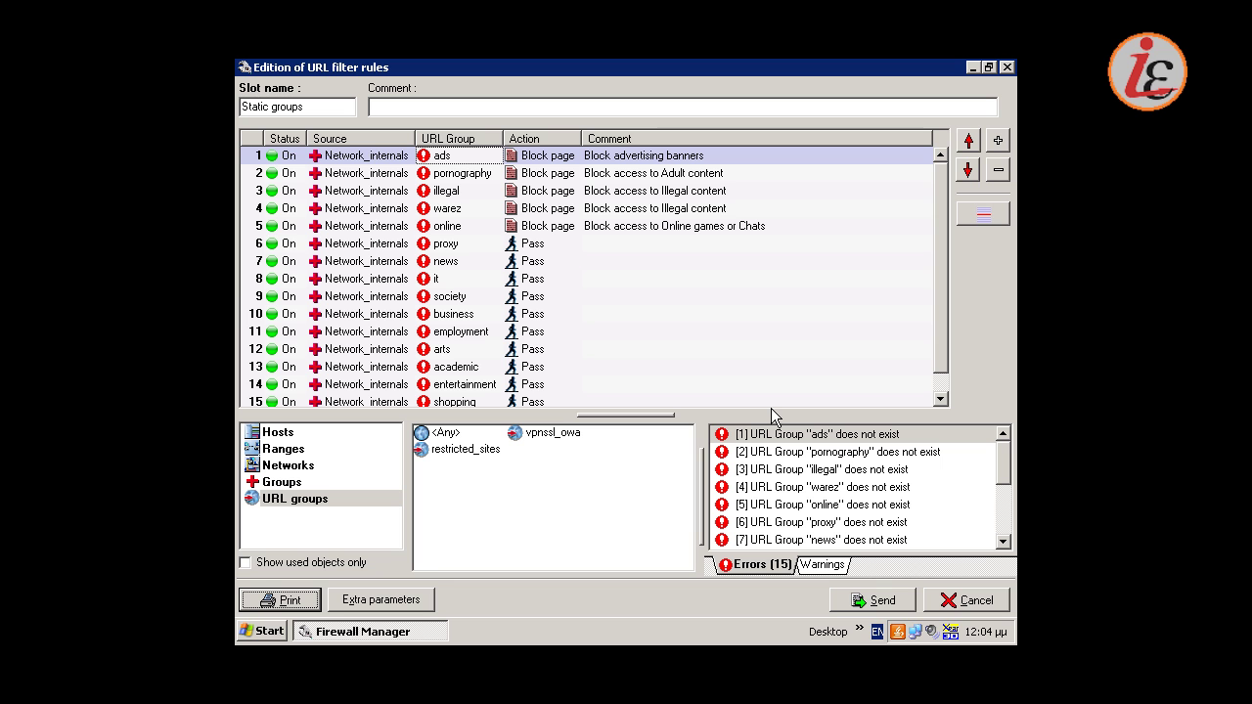
{"action": "left_click", "coordinate": [943, 599]}
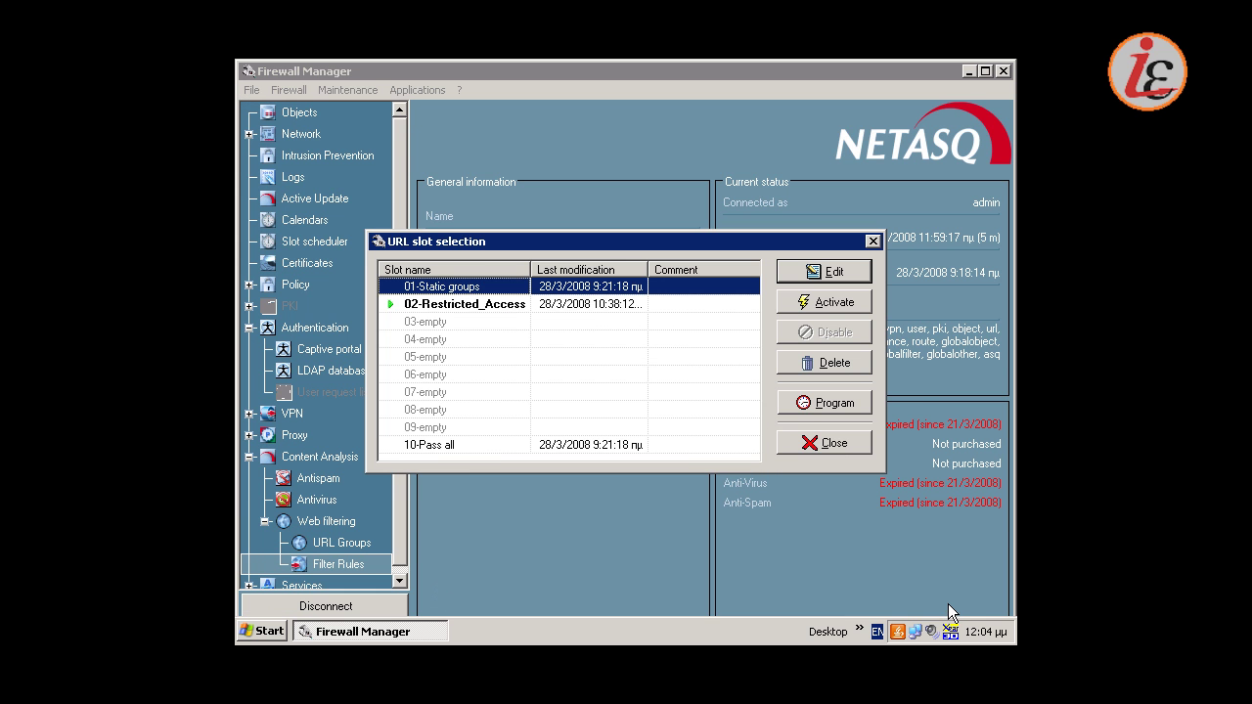
{"action": "left_click", "coordinate": [842, 448]}
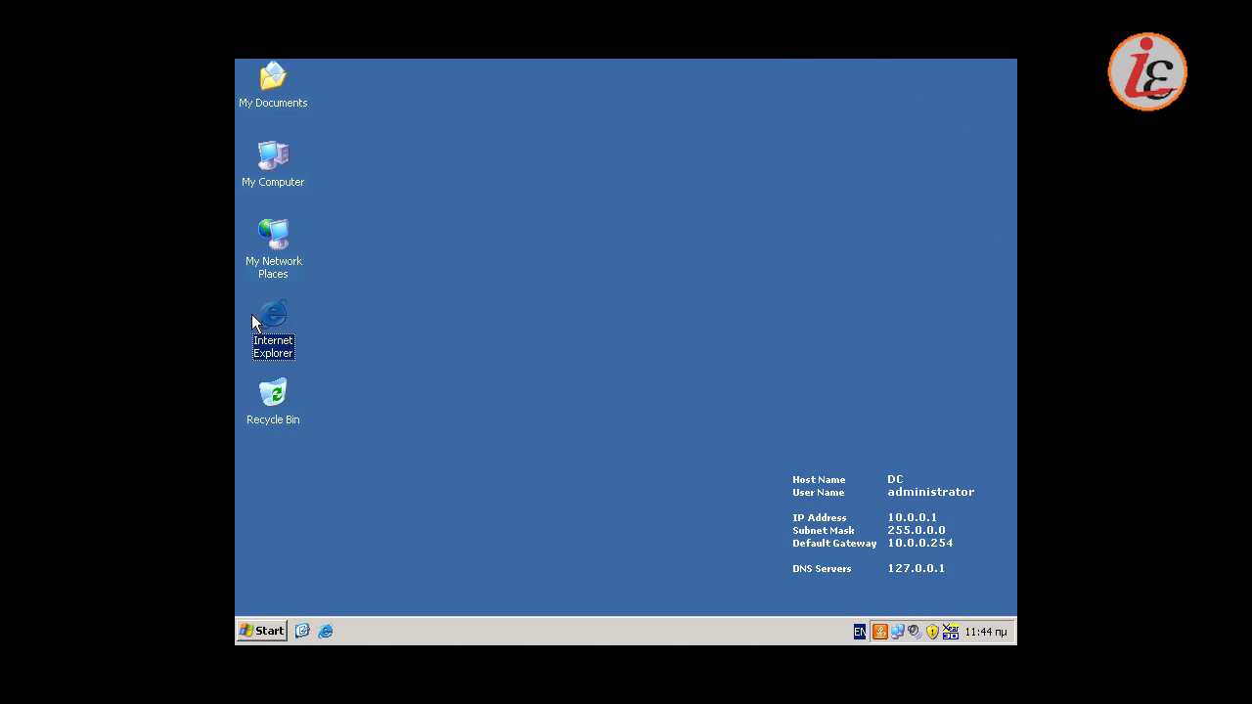
{"action": "double_click", "coordinate": [277, 324]}
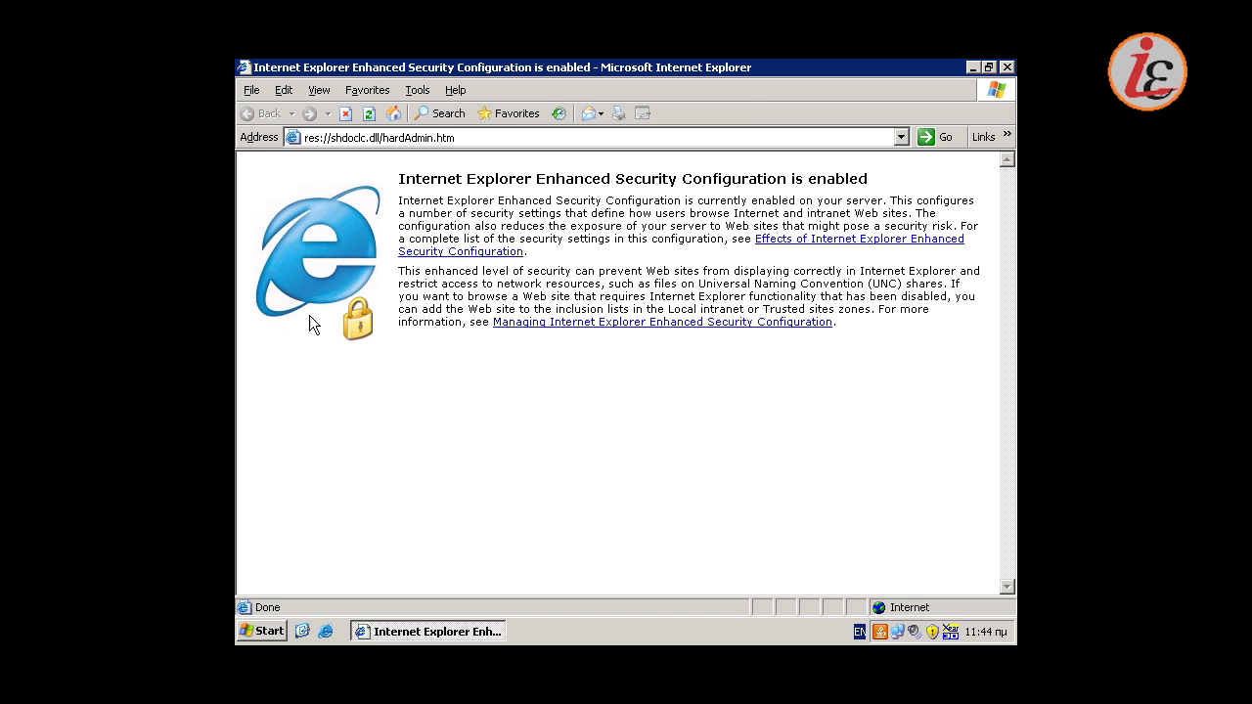
{"action": "left_click", "coordinate": [435, 143]}
{"action": "type", "text": "http"}
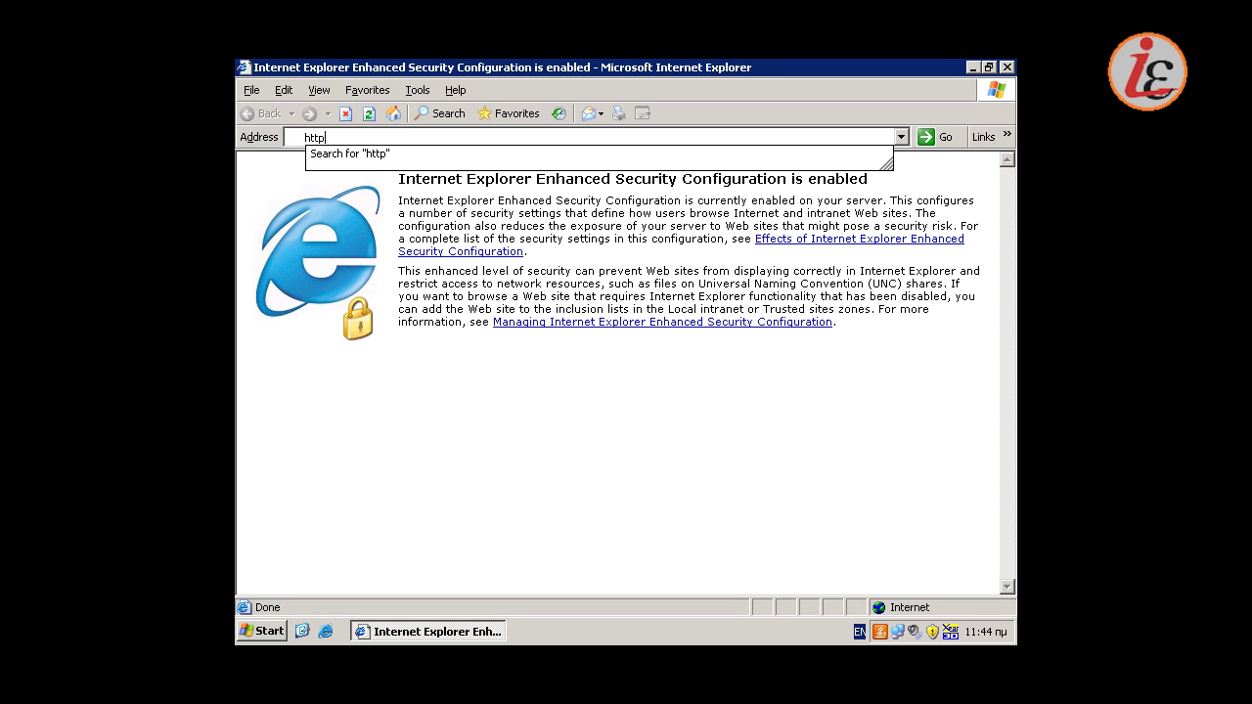
{"action": "type", "text": "://www.go"}
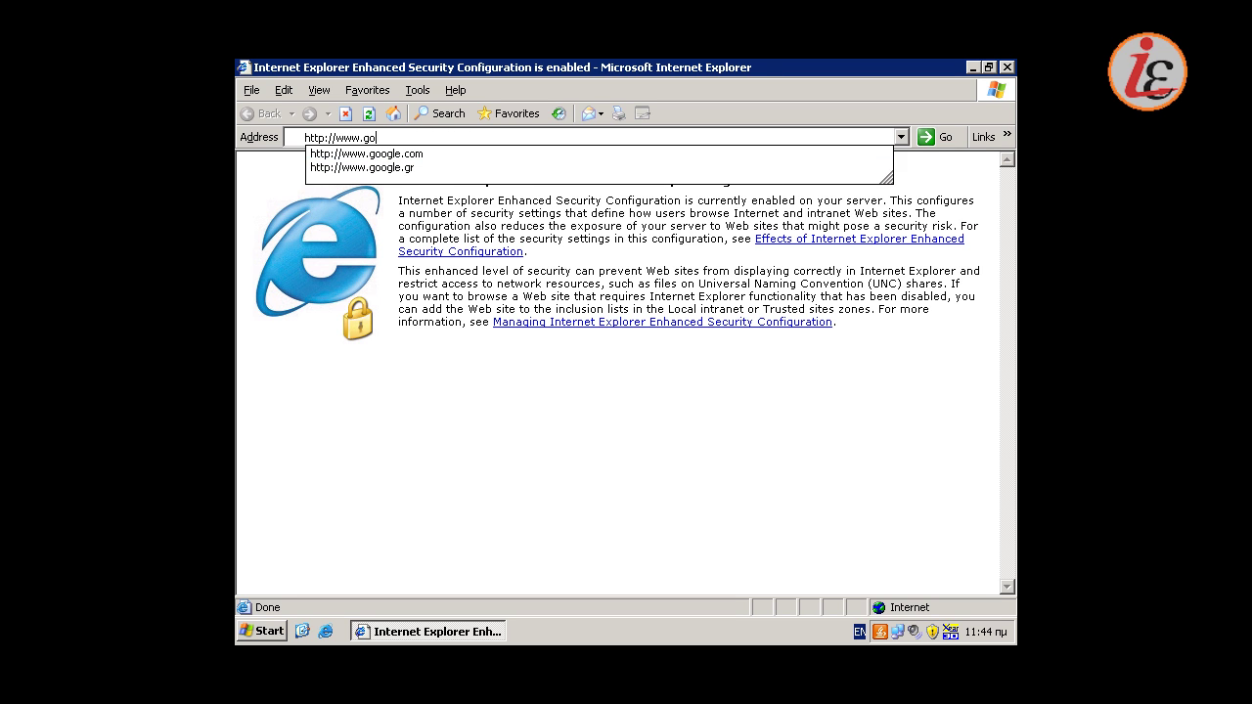
{"action": "type", "text": "ogle.com"}
{"action": "key", "text": "Return"}
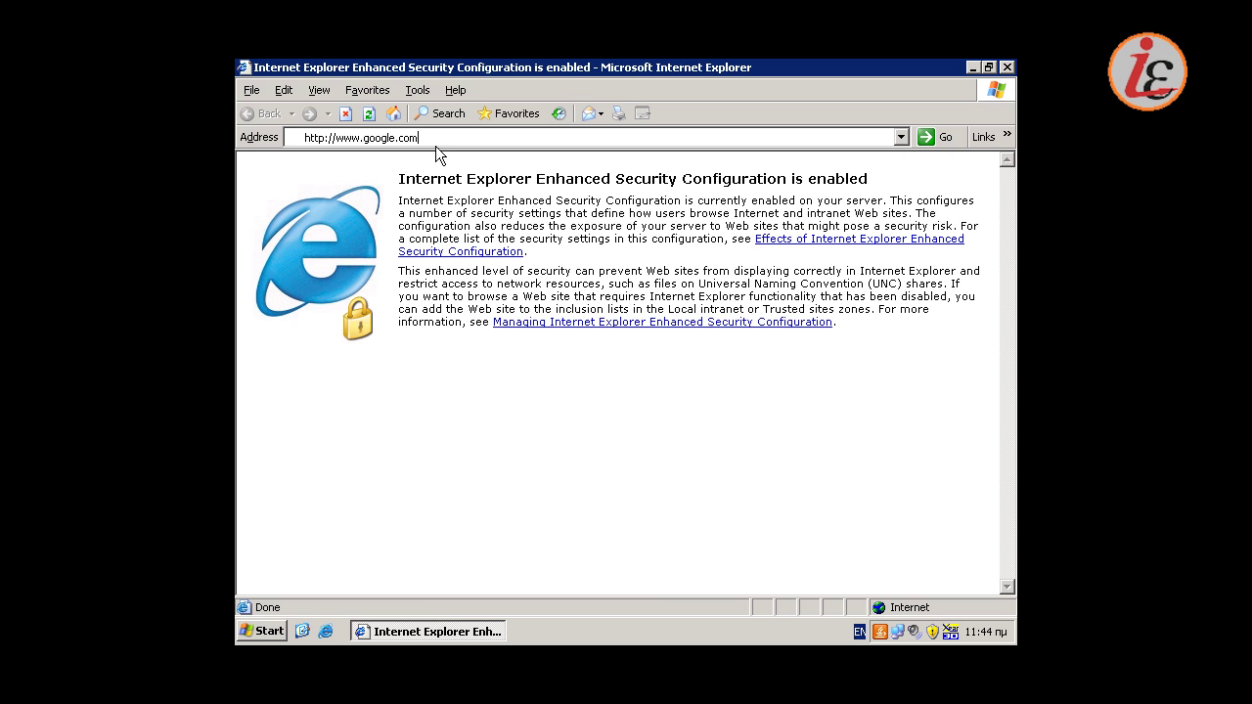
{"action": "left_click", "coordinate": [521, 456]}
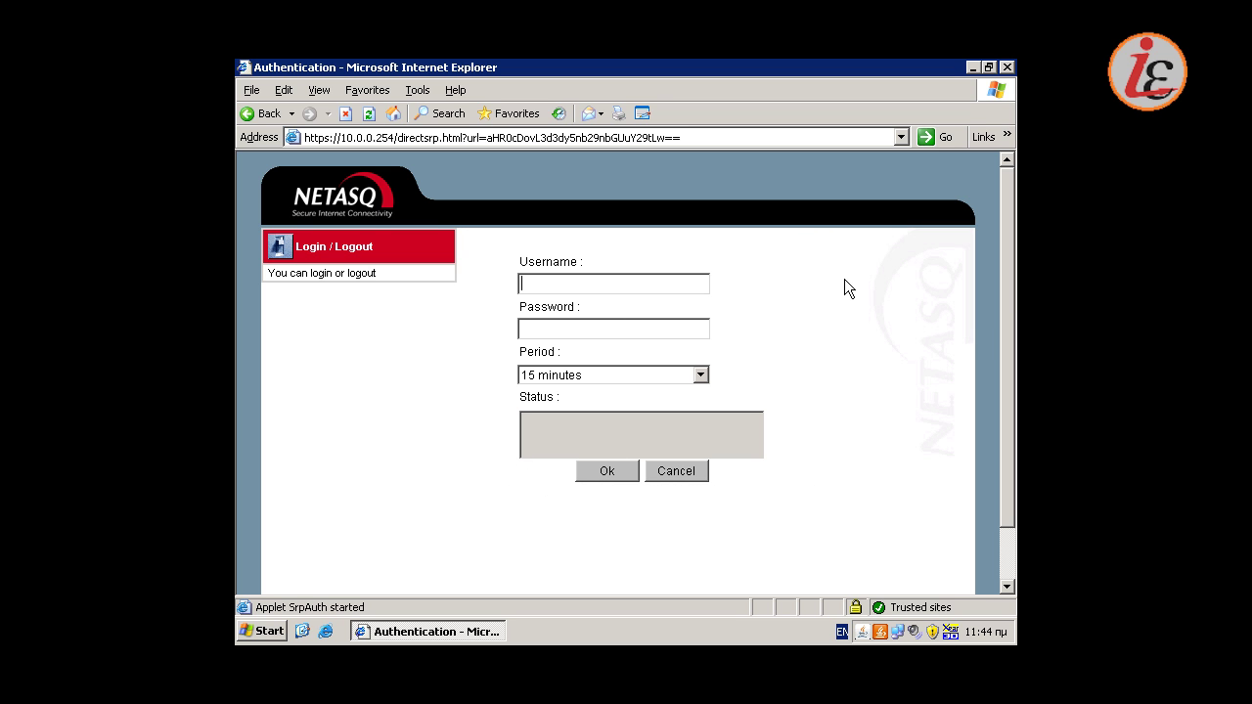
Log in to the portal with the first user's credentials for a 30 minutes period
{"action": "type", "text": "********"}
{"action": "left_click", "coordinate": [703, 378]}
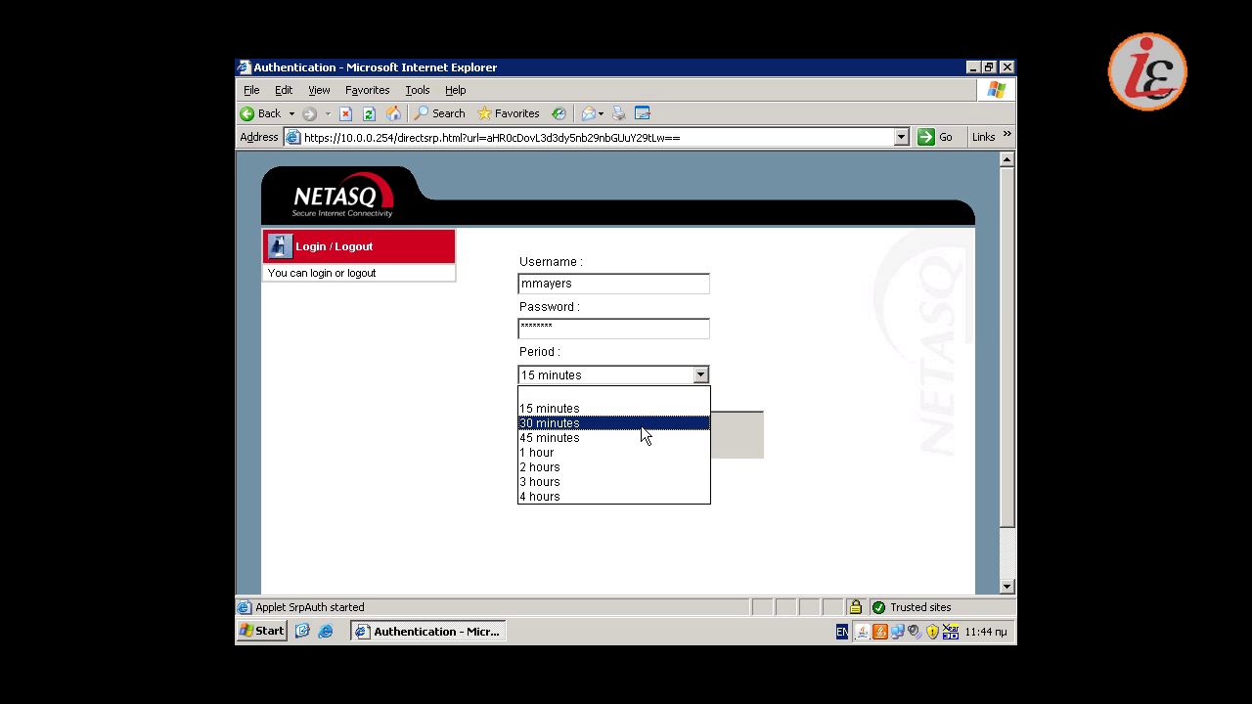
{"action": "left_click", "coordinate": [641, 423]}
{"action": "left_click", "coordinate": [618, 472]}
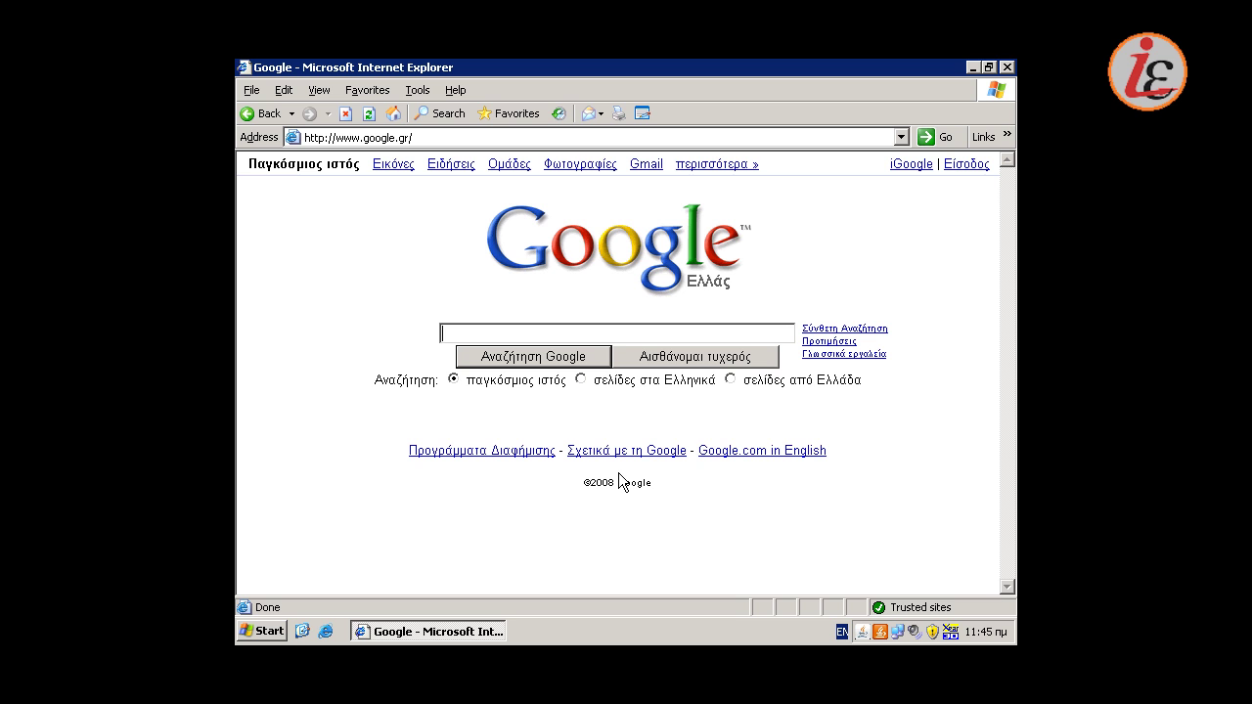
{"action": "left_click", "coordinate": [465, 139]}
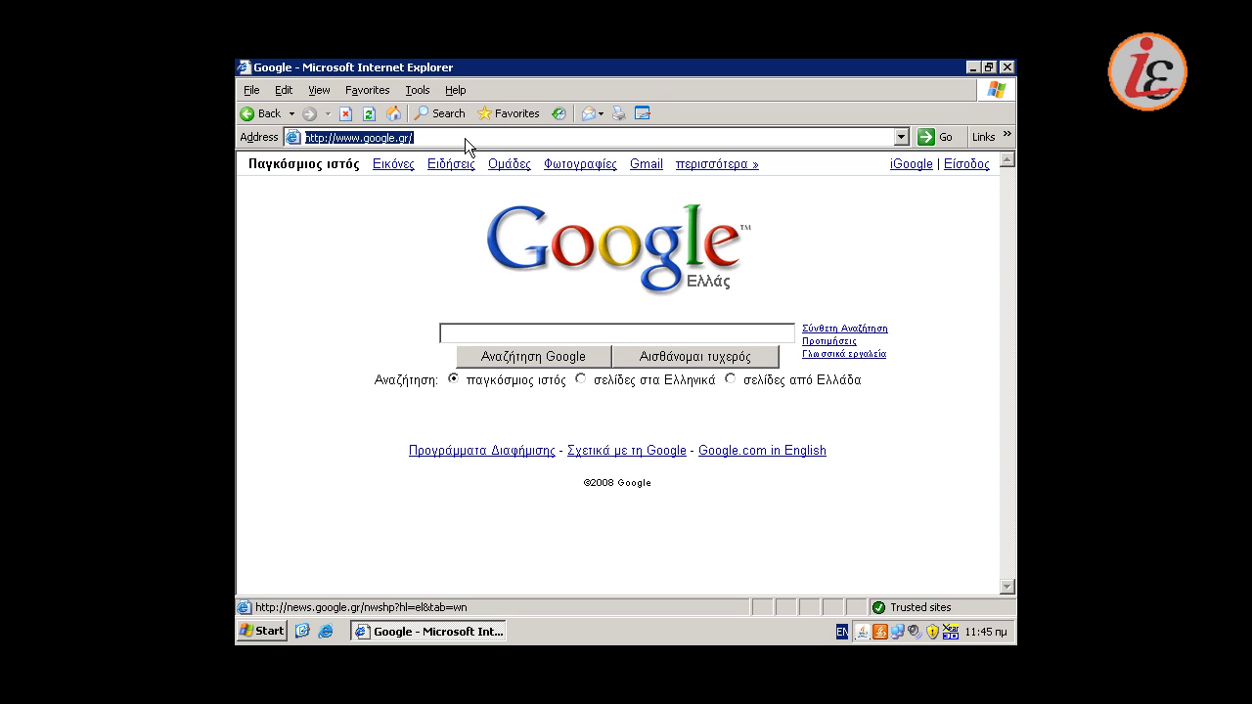
{"action": "type", "text": "https:"}
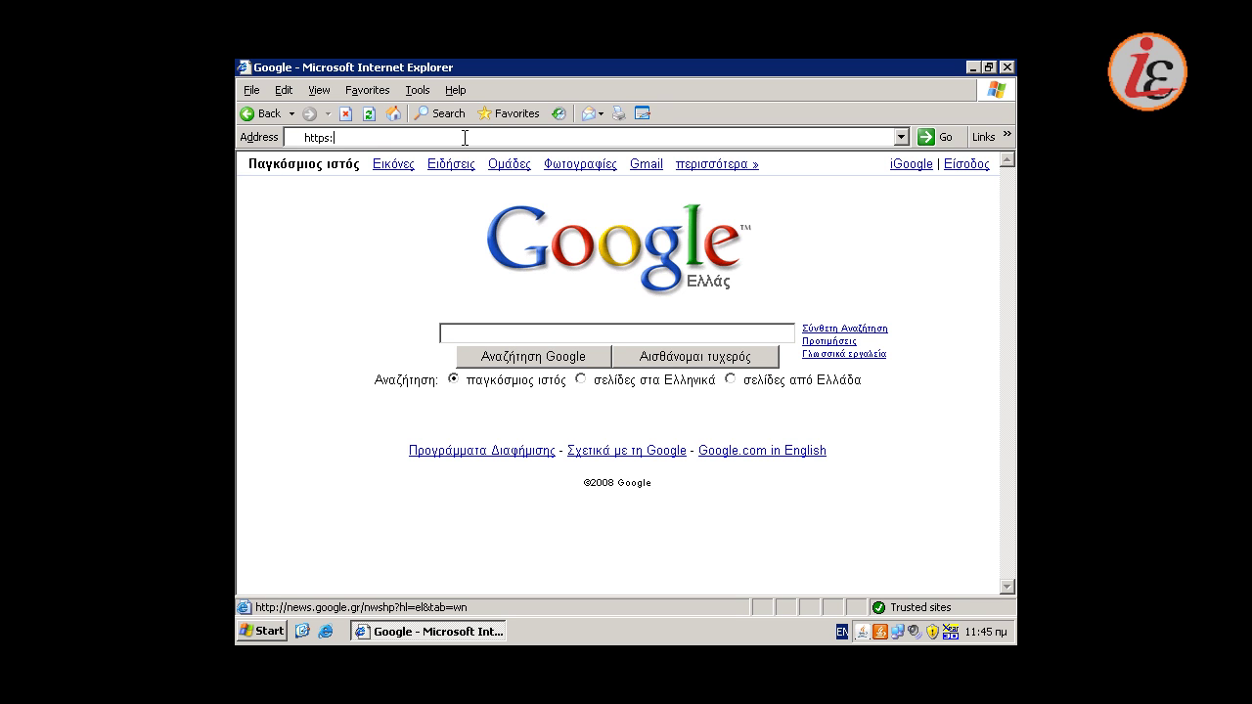
{"action": "type", "text": "//1"}
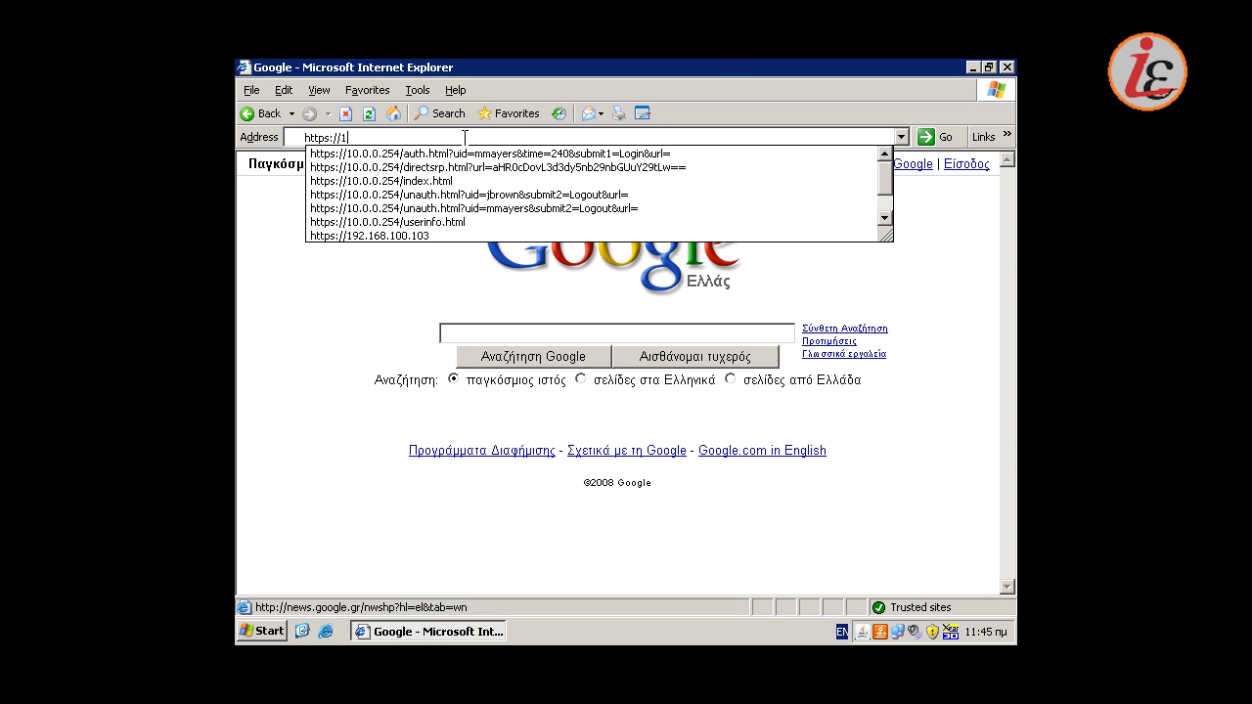
{"action": "type", "text": "0.0.0.2"}
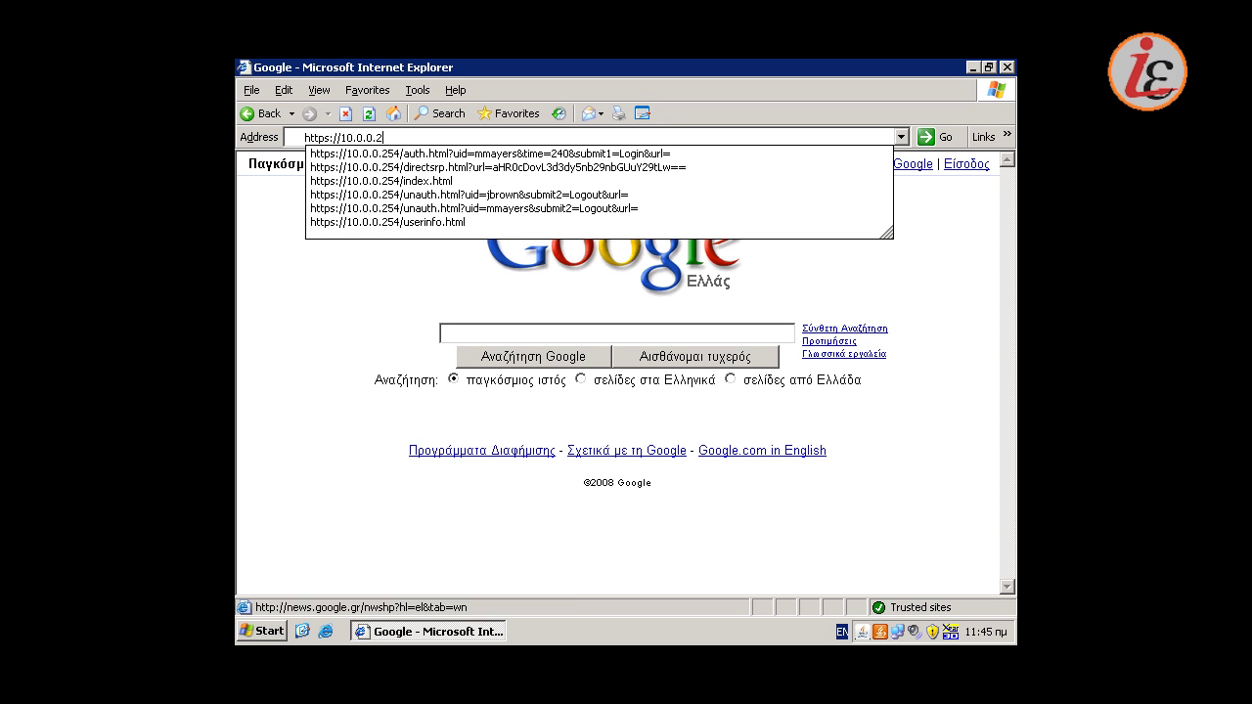
{"action": "type", "text": "54"}
{"action": "key", "text": "Down"}
{"action": "key", "text": "Down"}
{"action": "key", "text": "Down"}
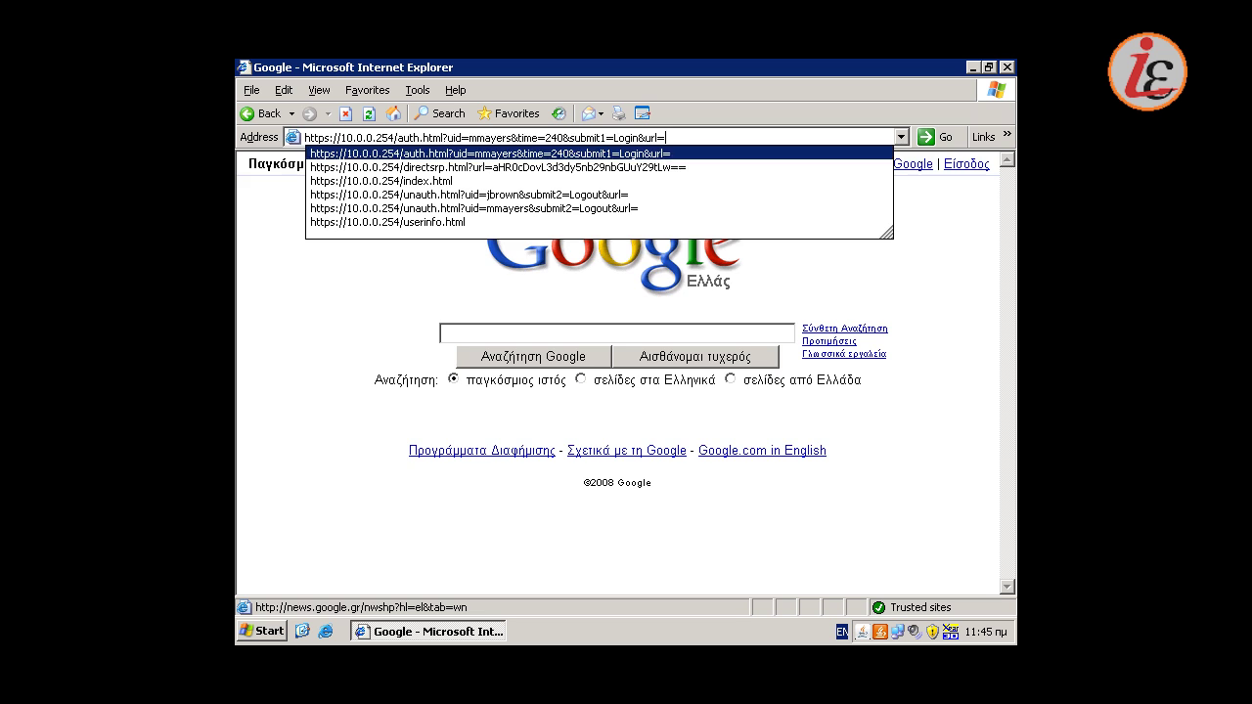
{"action": "key", "text": "Return"}
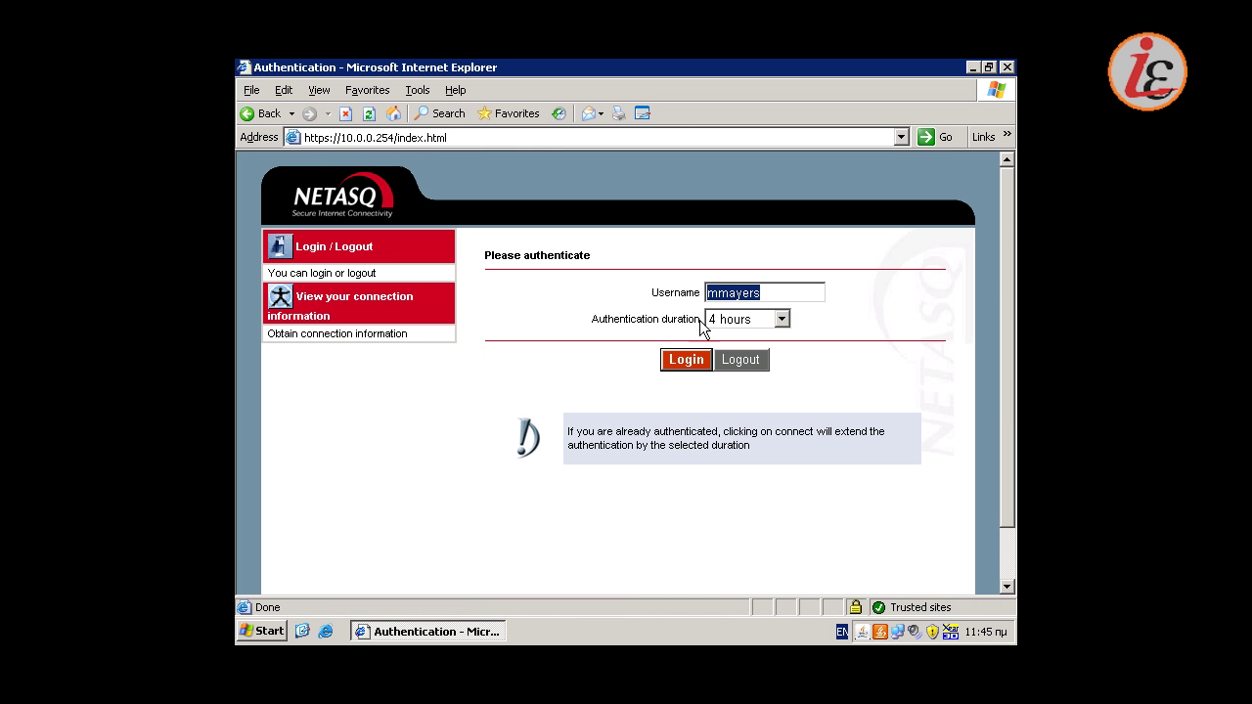
Log the current user out of the portal, confirming with the account password
{"action": "left_click", "coordinate": [740, 360]}
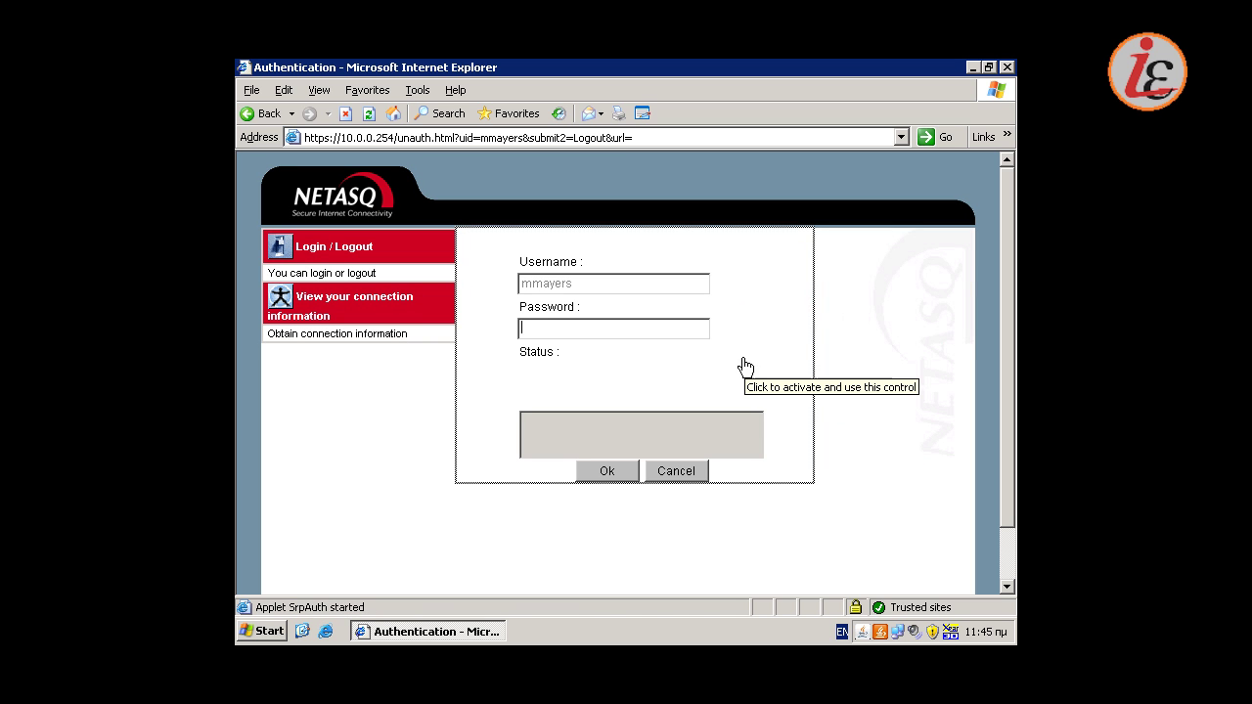
{"action": "type", "text": "********"}
{"action": "left_click", "coordinate": [602, 473]}
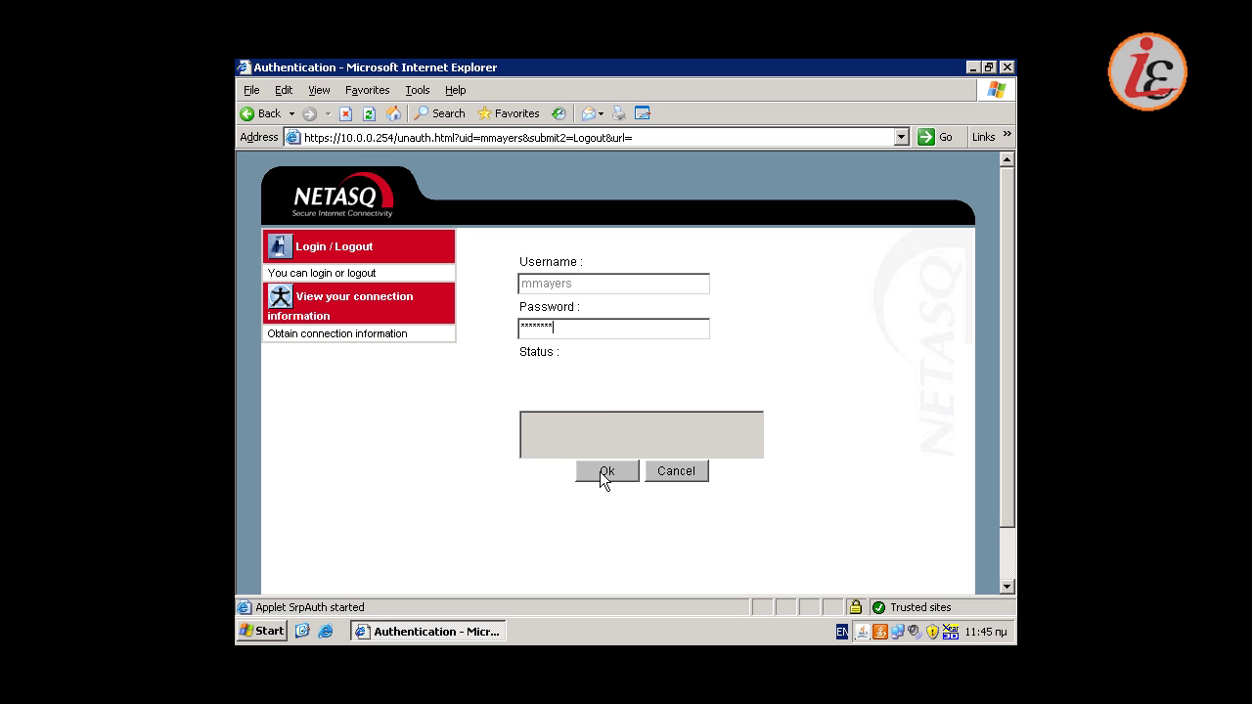
{"action": "left_click", "coordinate": [602, 473]}
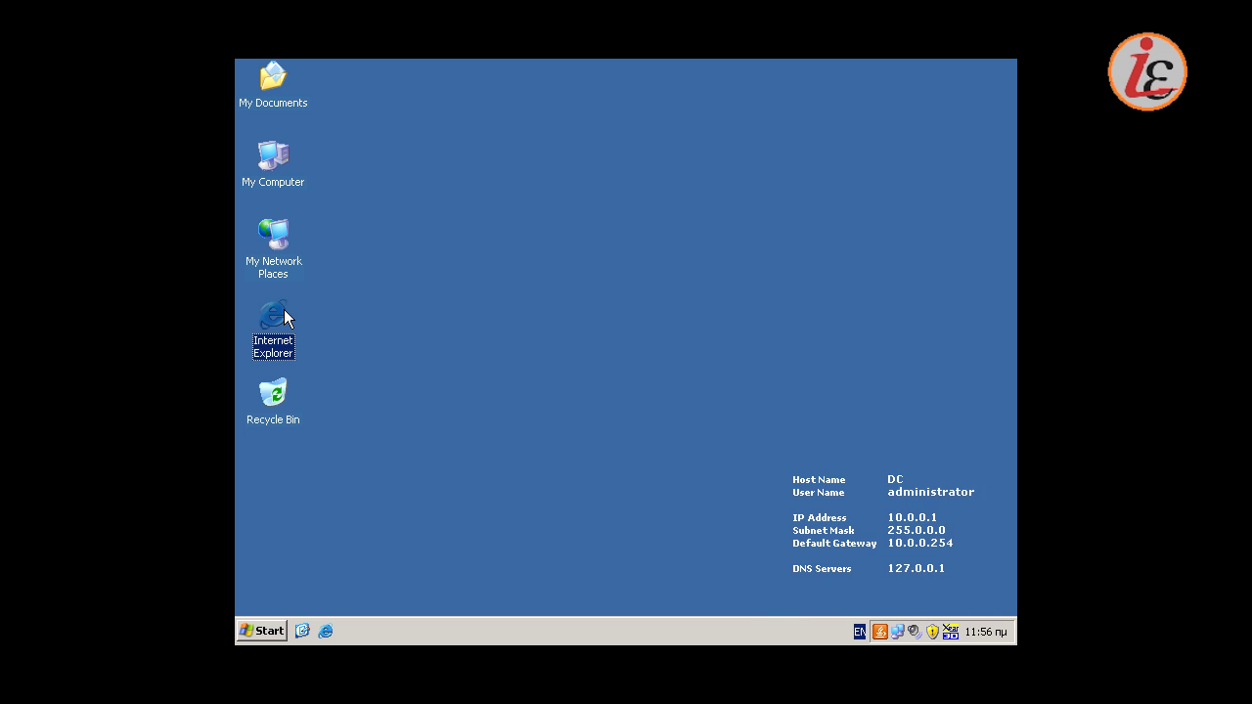
{"action": "double_click", "coordinate": [284, 311]}
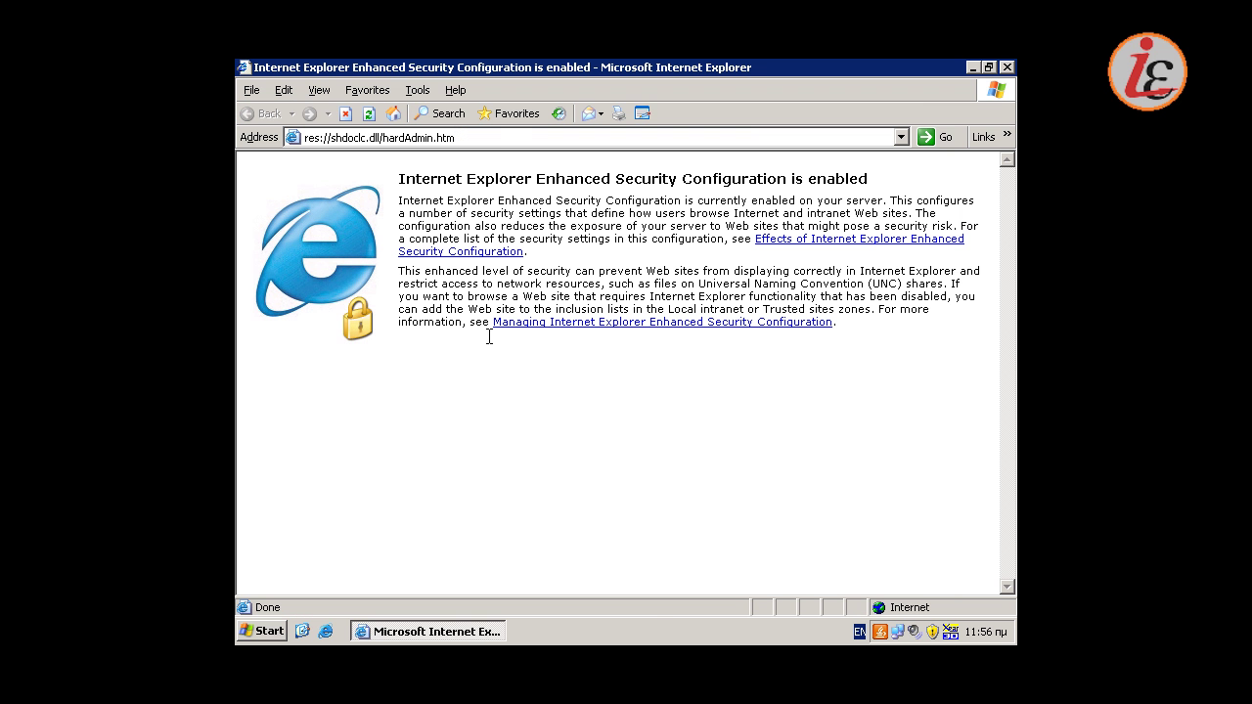
{"action": "left_click", "coordinate": [500, 137]}
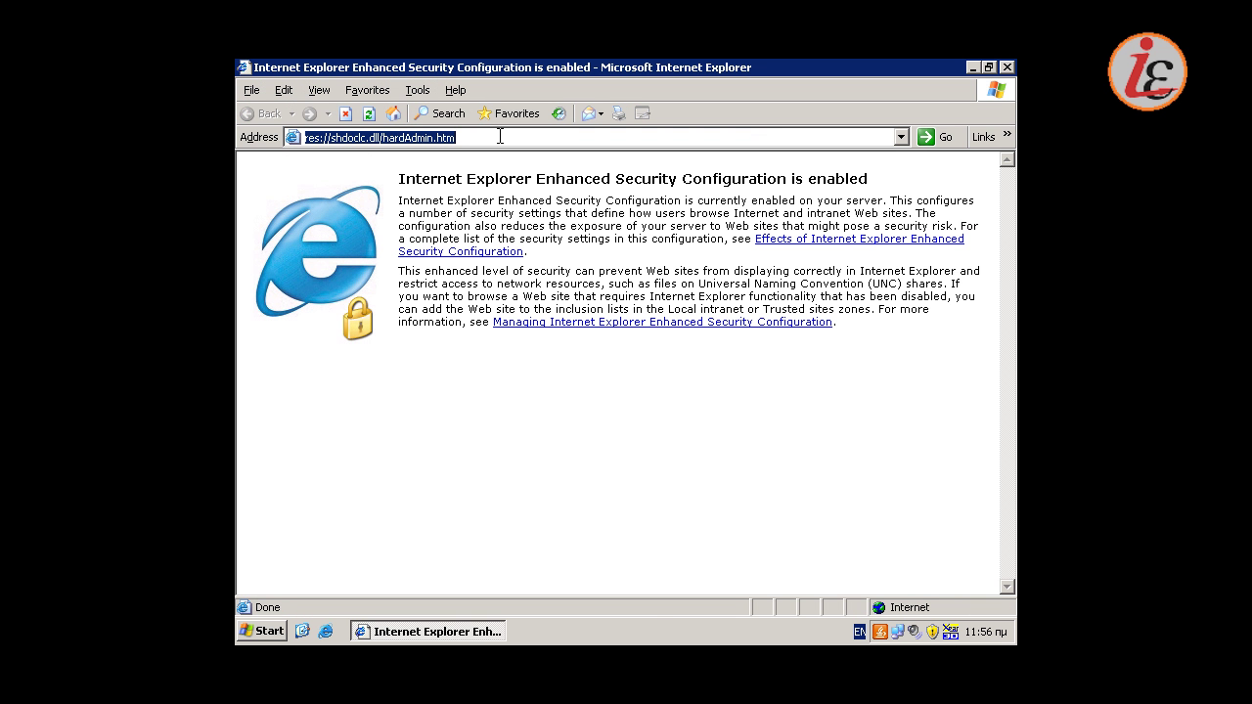
{"action": "type", "text": "http"}
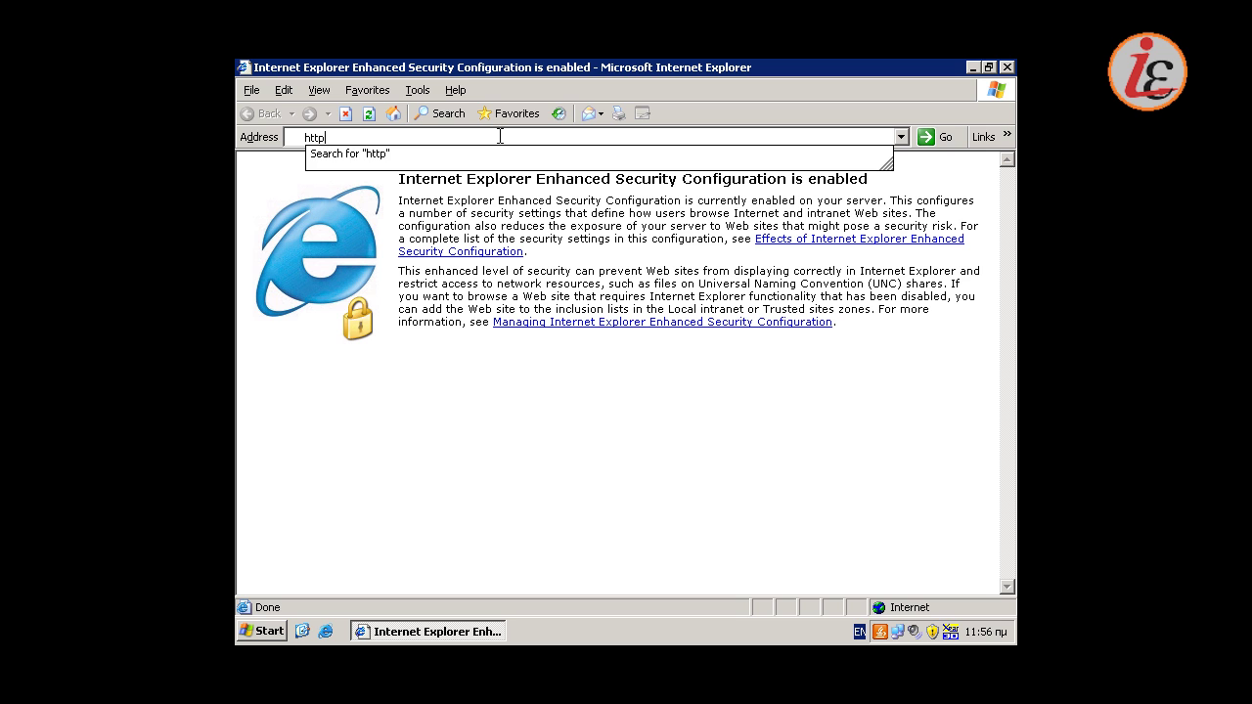
{"action": "type", "text": "://www.go"}
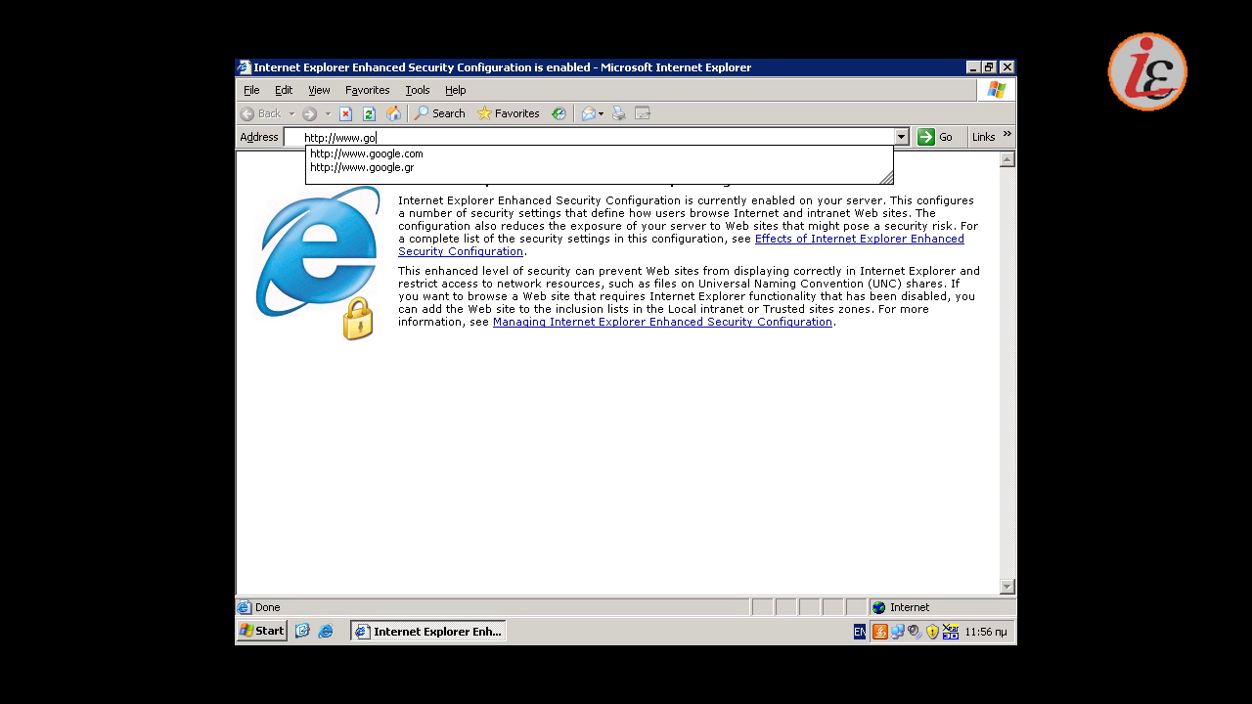
{"action": "type", "text": "ogle."}
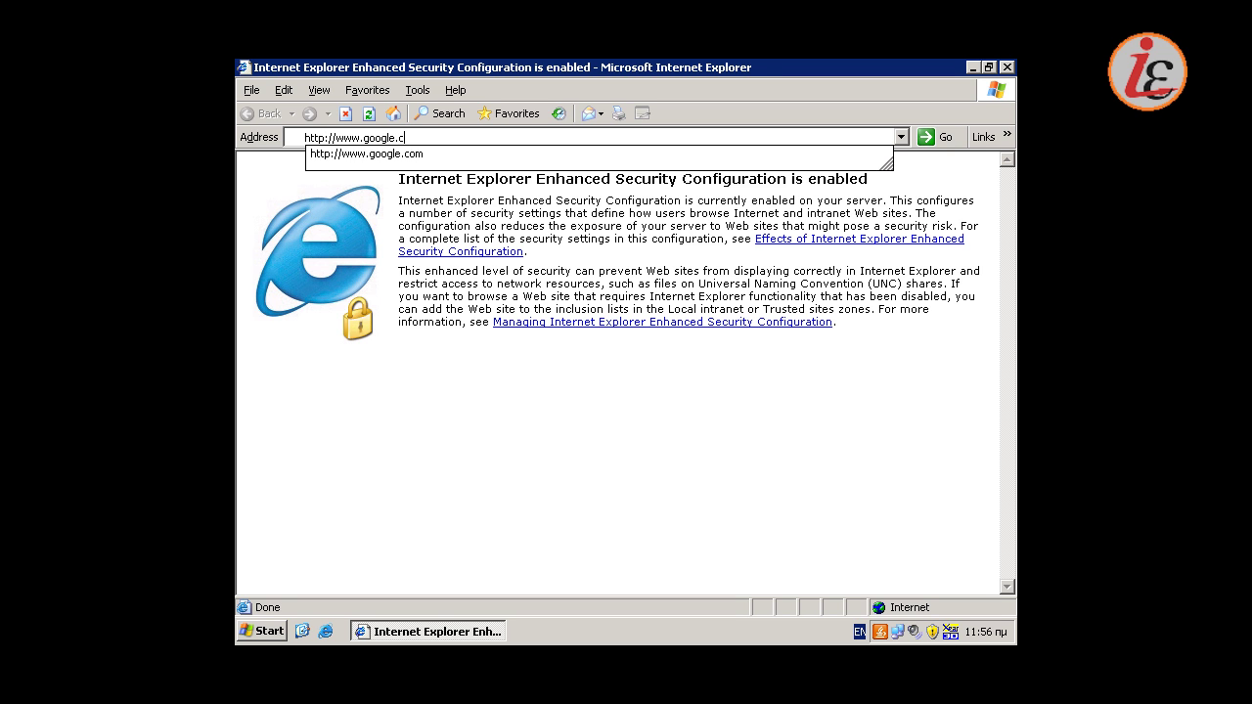
{"action": "type", "text": "com"}
{"action": "key", "text": "Return"}
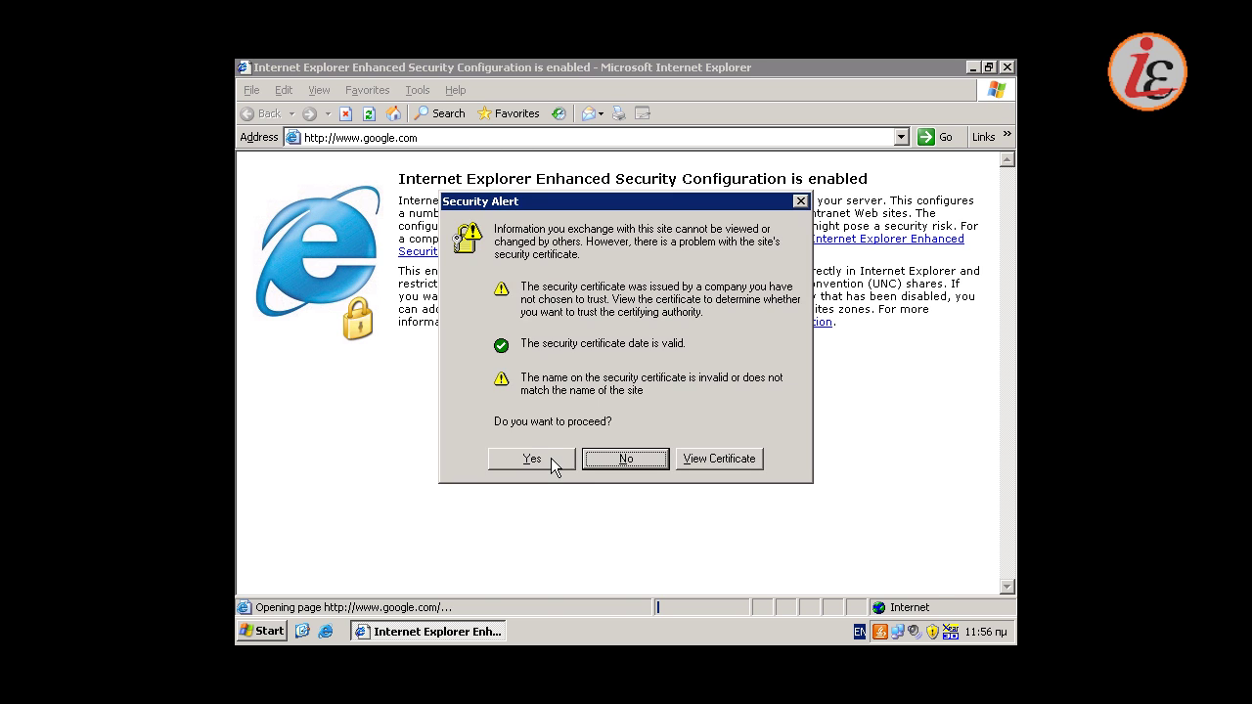
{"action": "left_click", "coordinate": [552, 459]}
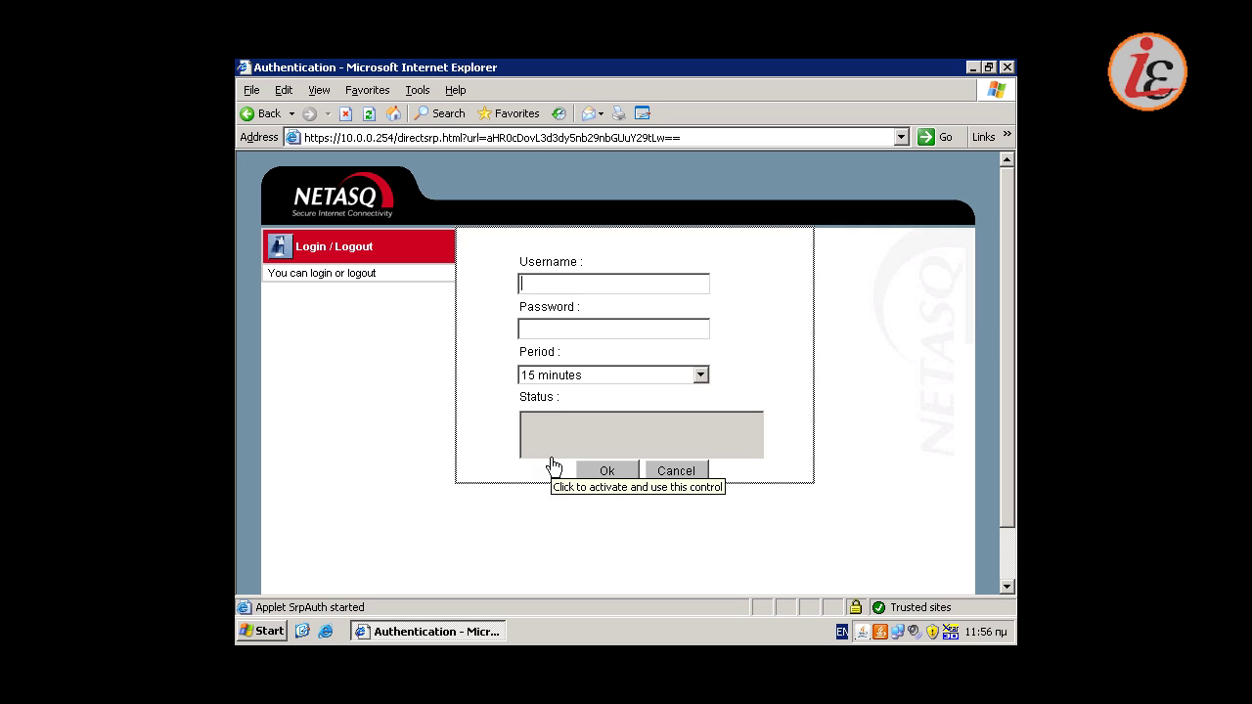
Log in to the portal with the restricted second user's credentials
{"action": "type", "text": "********"}
{"action": "key", "text": "Return"}
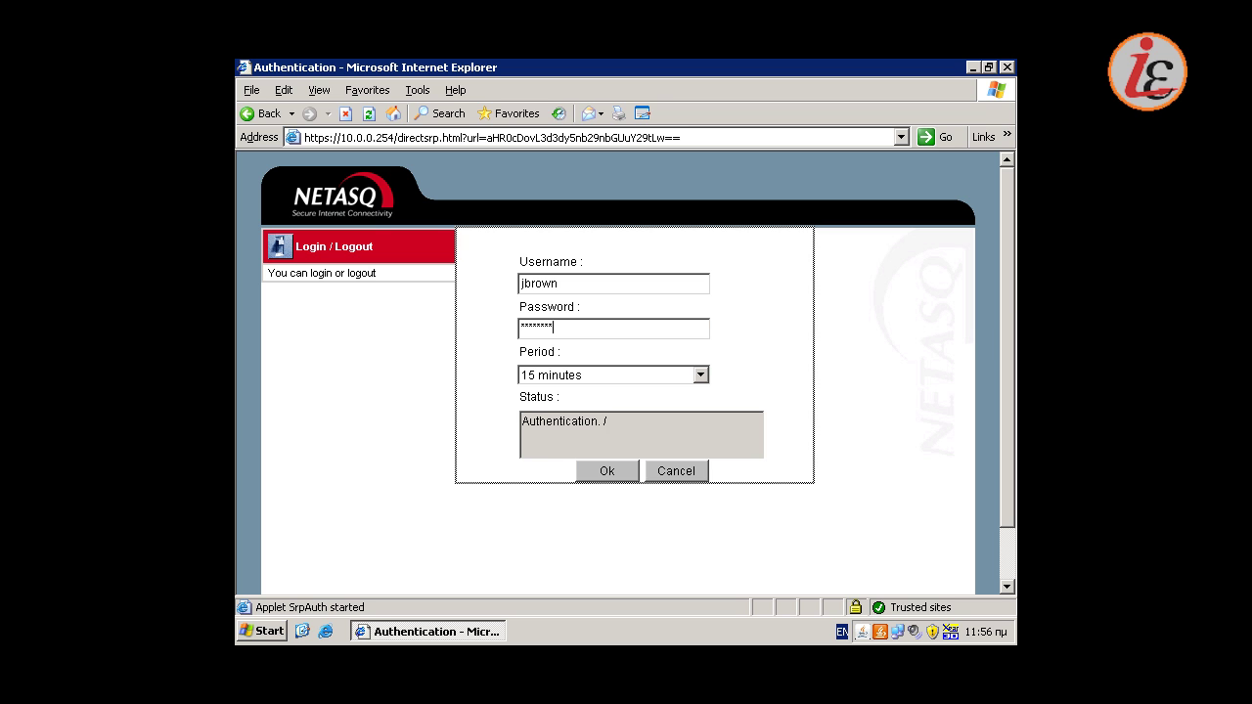
{"action": "left_click", "coordinate": [608, 477]}
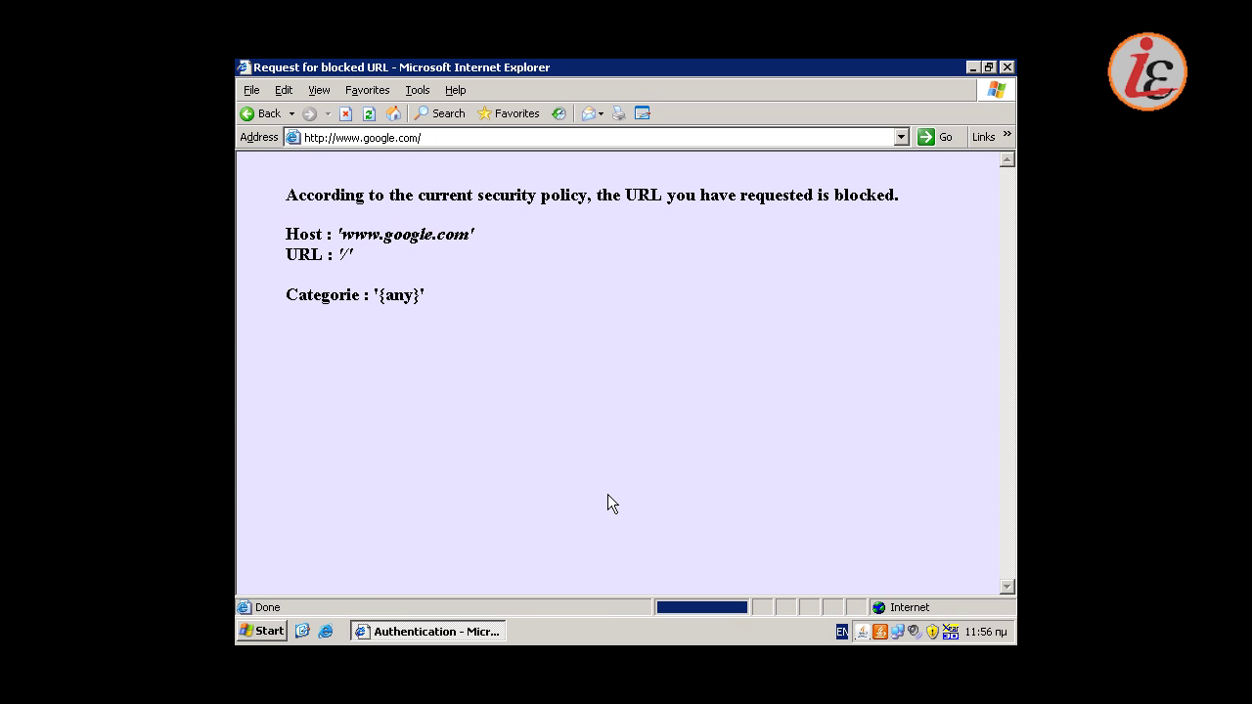
{"action": "left_click", "coordinate": [553, 137]}
{"action": "type", "text": "http:/"}
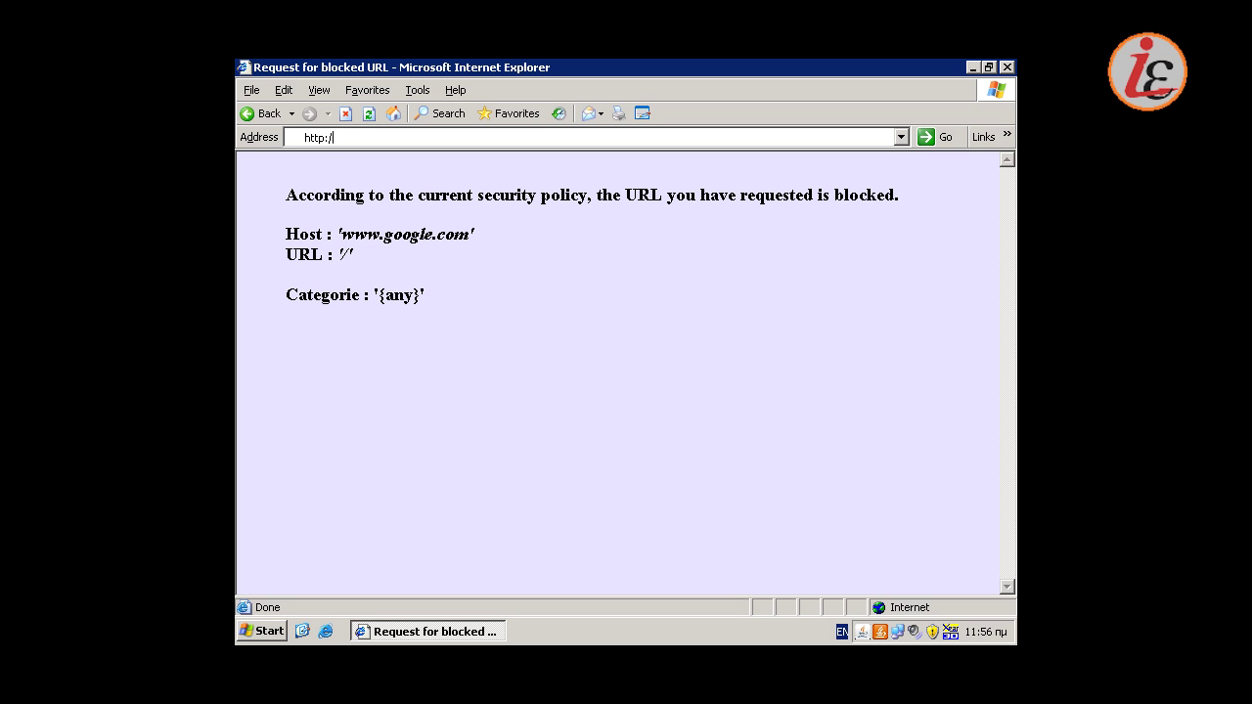
{"action": "type", "text": "/www.in.gr"}
{"action": "key", "text": "Return"}
{"action": "left_click", "coordinate": [557, 138]}
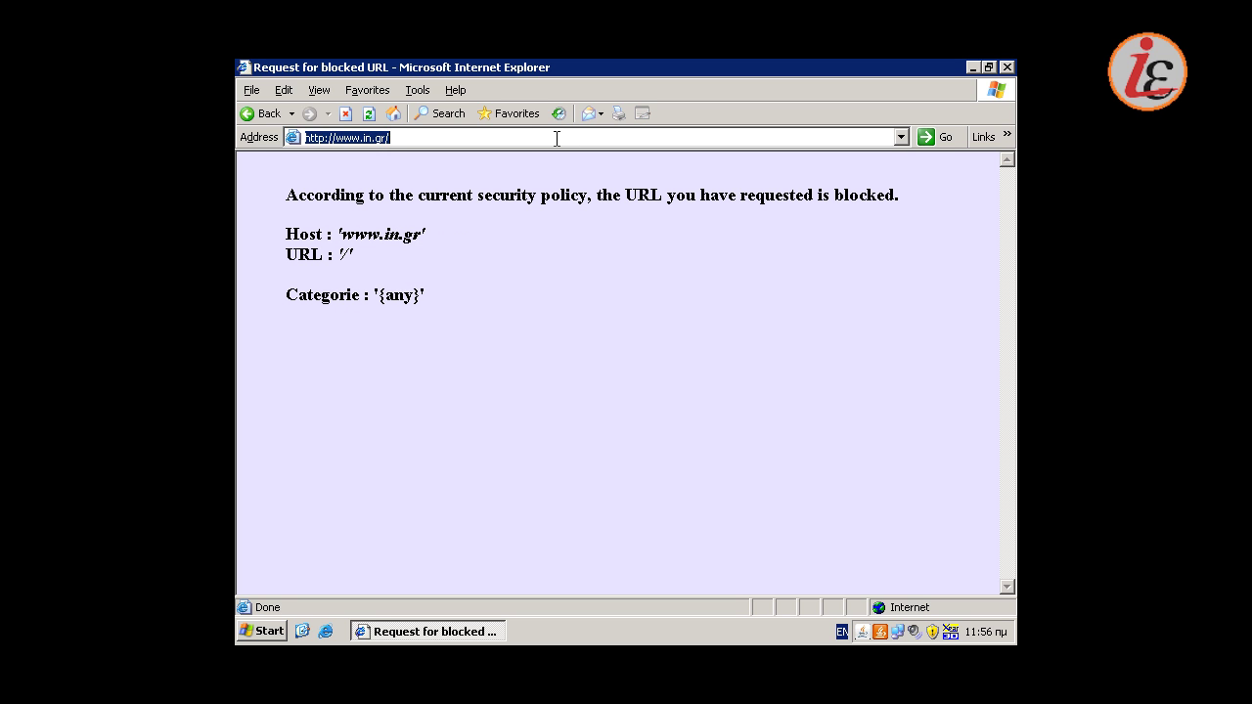
{"action": "left_click", "coordinate": [556, 138]}
{"action": "key", "text": "BackSpace"}
{"action": "key", "text": "BackSpace"}
{"action": "key", "text": "BackSpace"}
{"action": "key", "text": "BackSpace"}
{"action": "type", "text": "ter"}
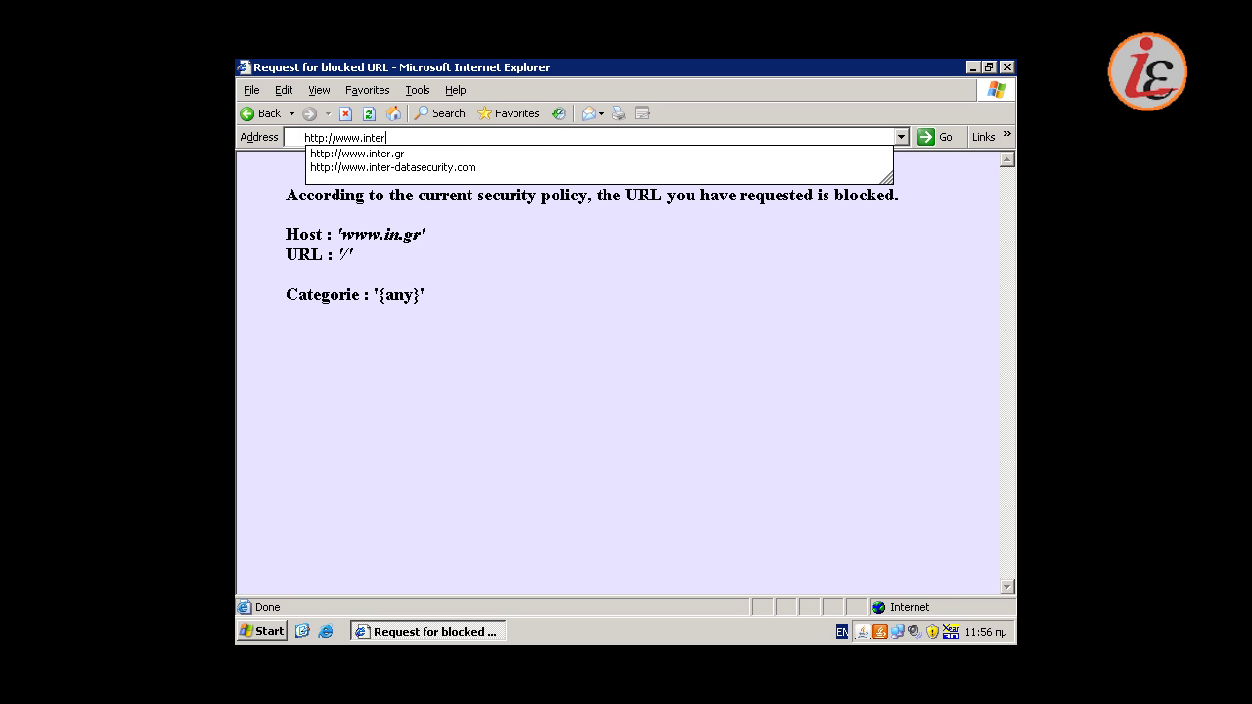
{"action": "type", "text": "-datasecu"}
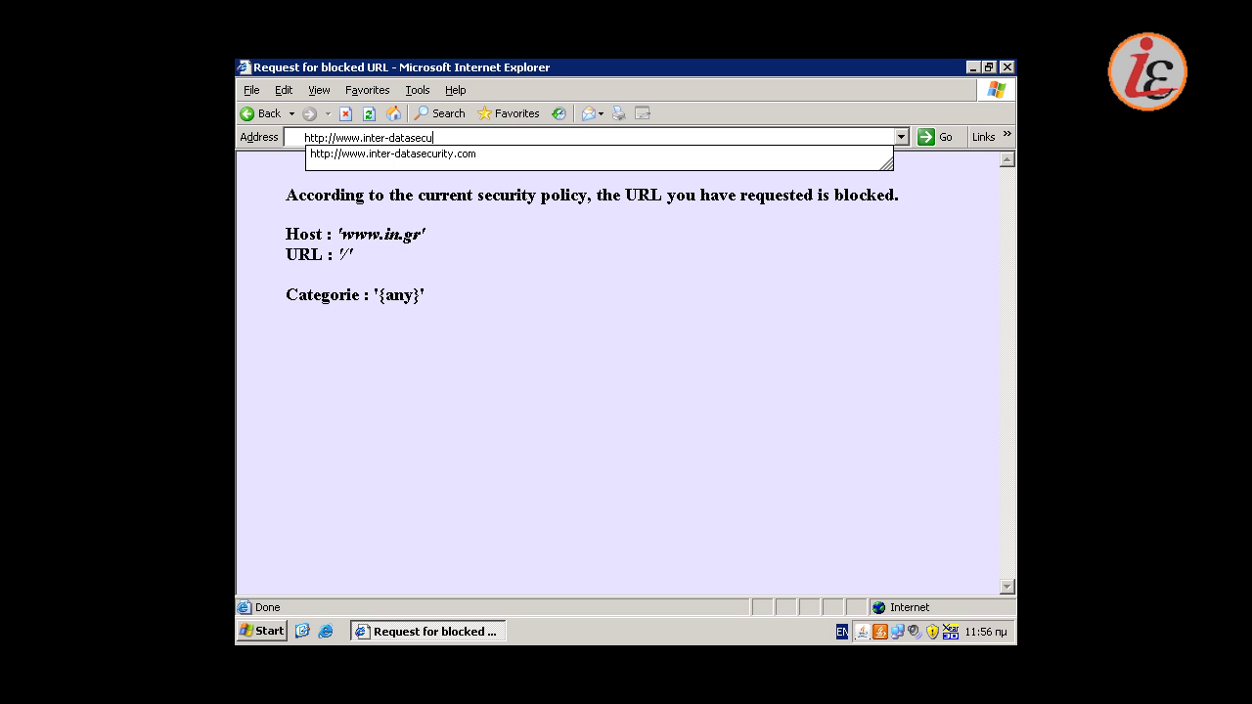
{"action": "type", "text": "rity.com/"}
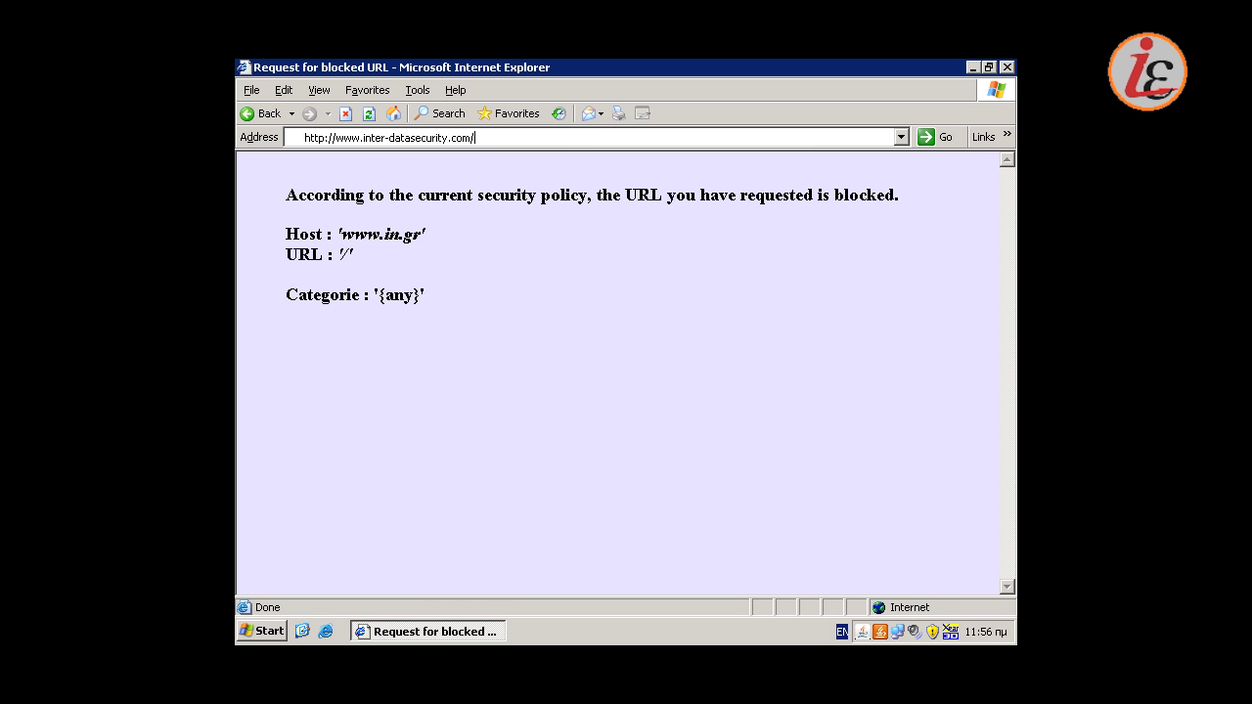
{"action": "key", "text": "Return"}
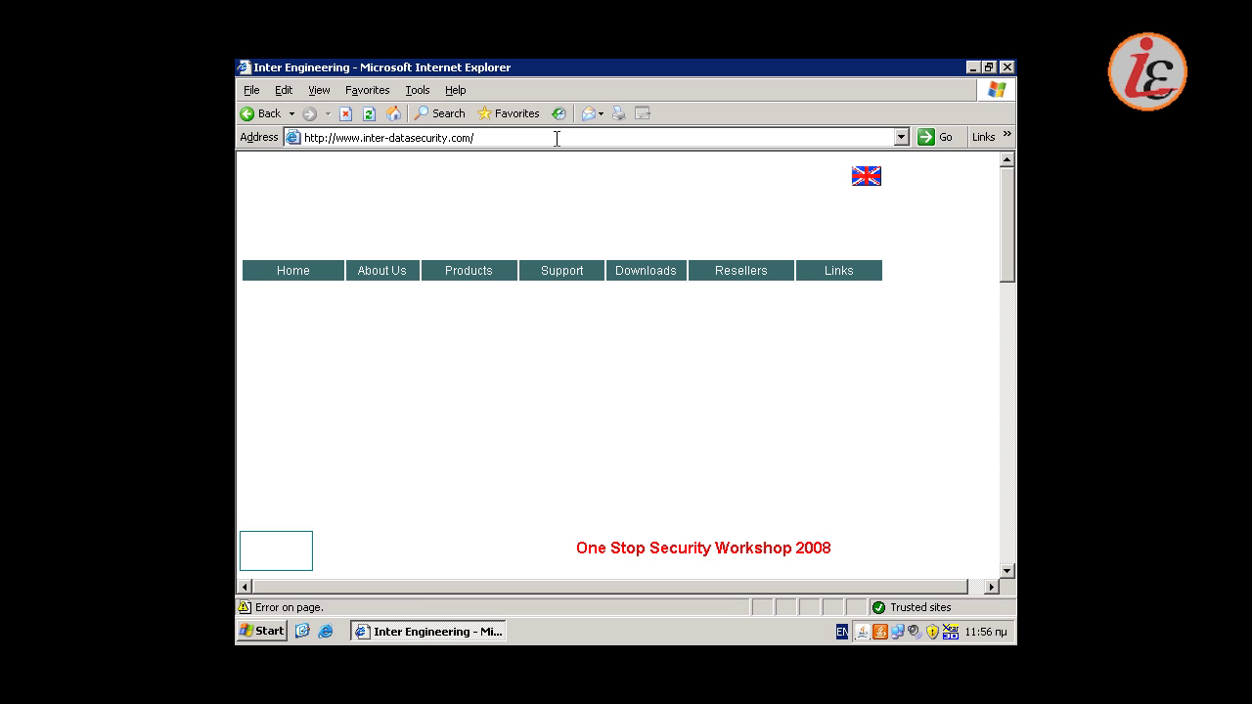